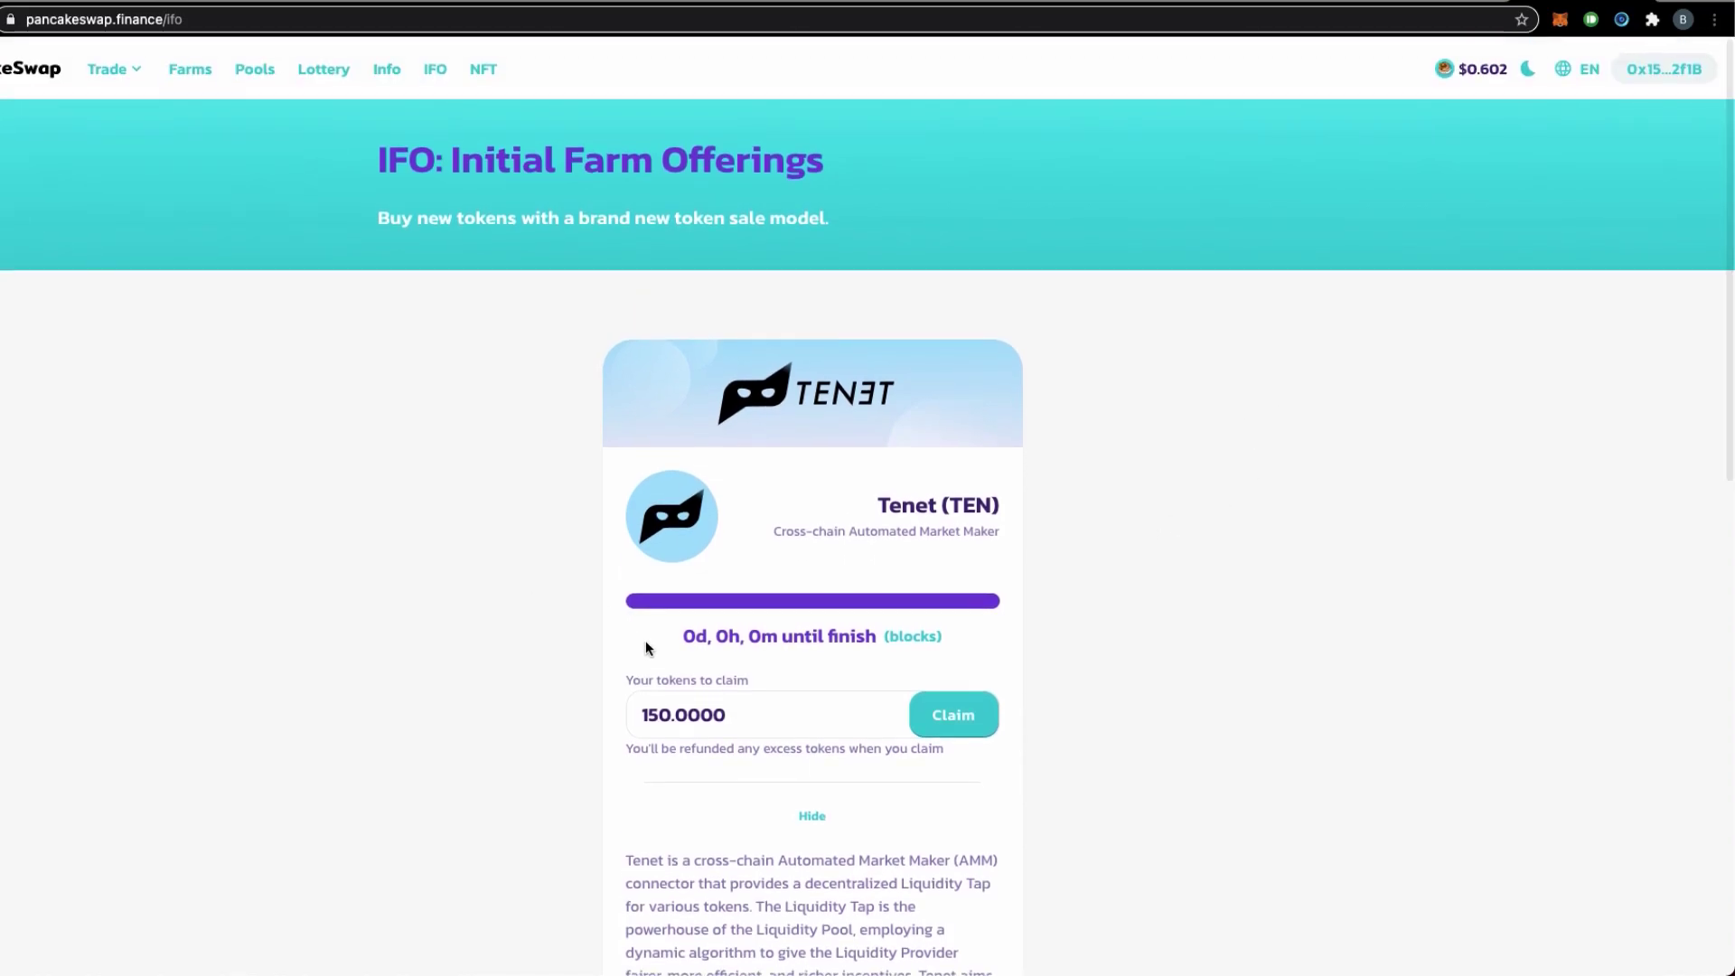
Claim the Tenet tokens from the Tenet IFO card
{"action": "scroll", "coordinate": [650, 646], "scroll_direction": "down", "scroll_amount": 1}
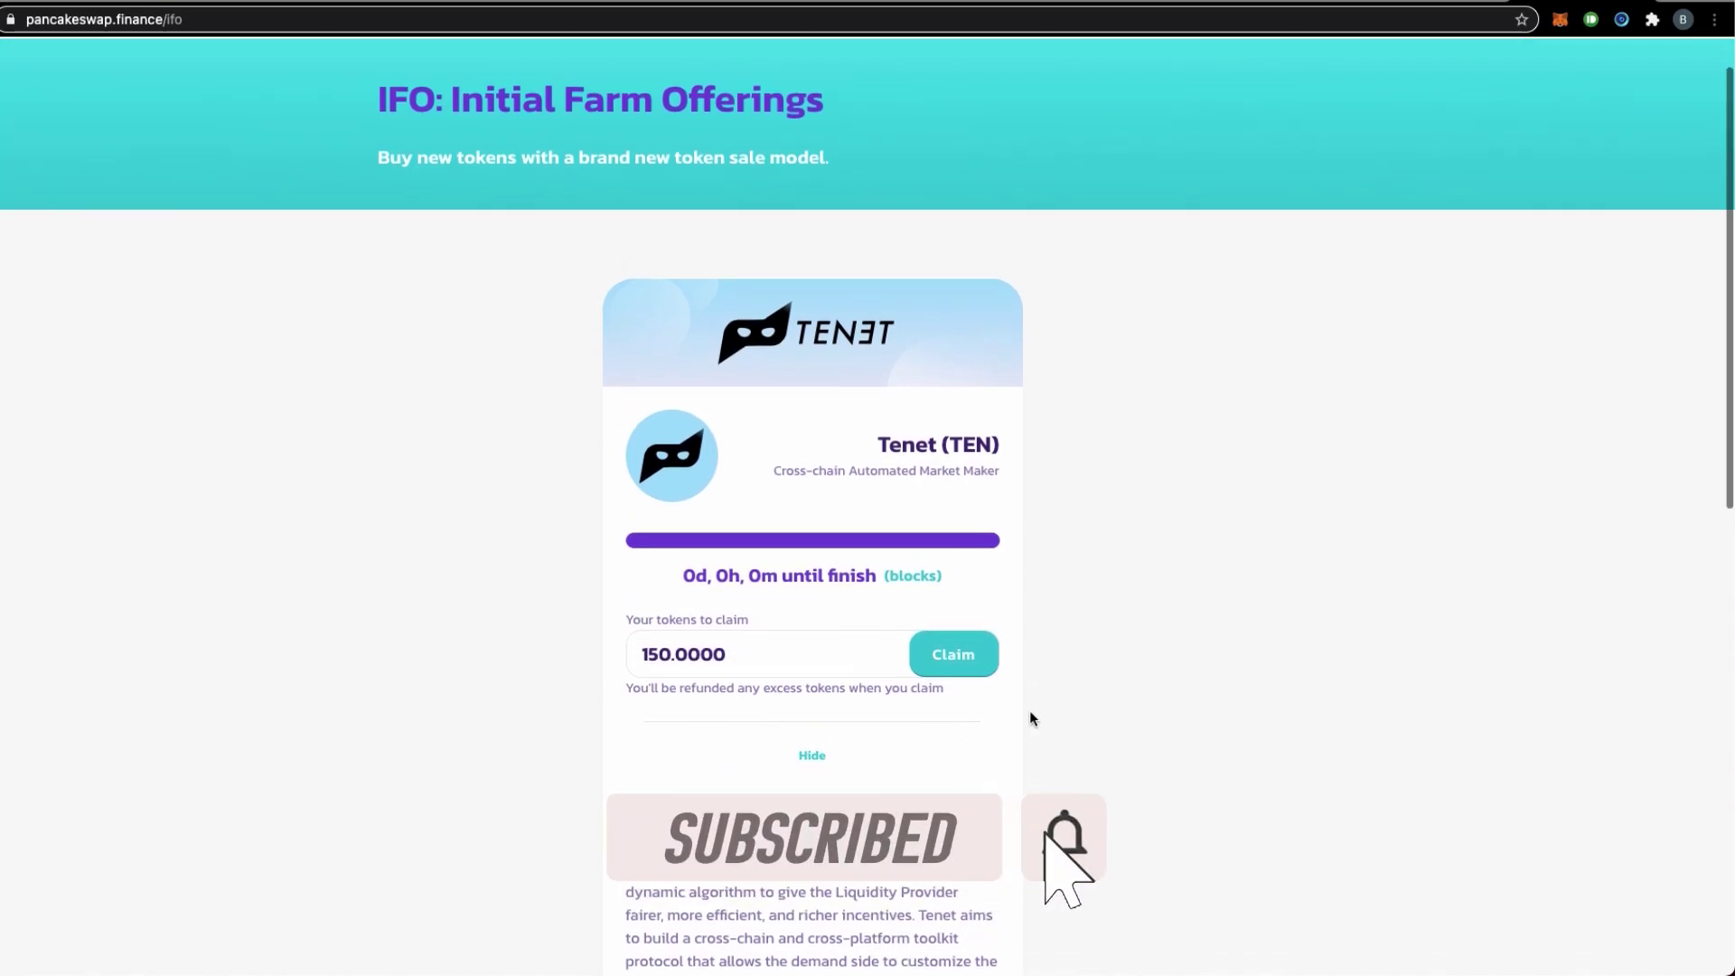
{"action": "scroll", "coordinate": [502, 690], "scroll_direction": "down", "scroll_amount": 1}
{"action": "scroll", "coordinate": [500, 692], "scroll_direction": "up", "scroll_amount": 1}
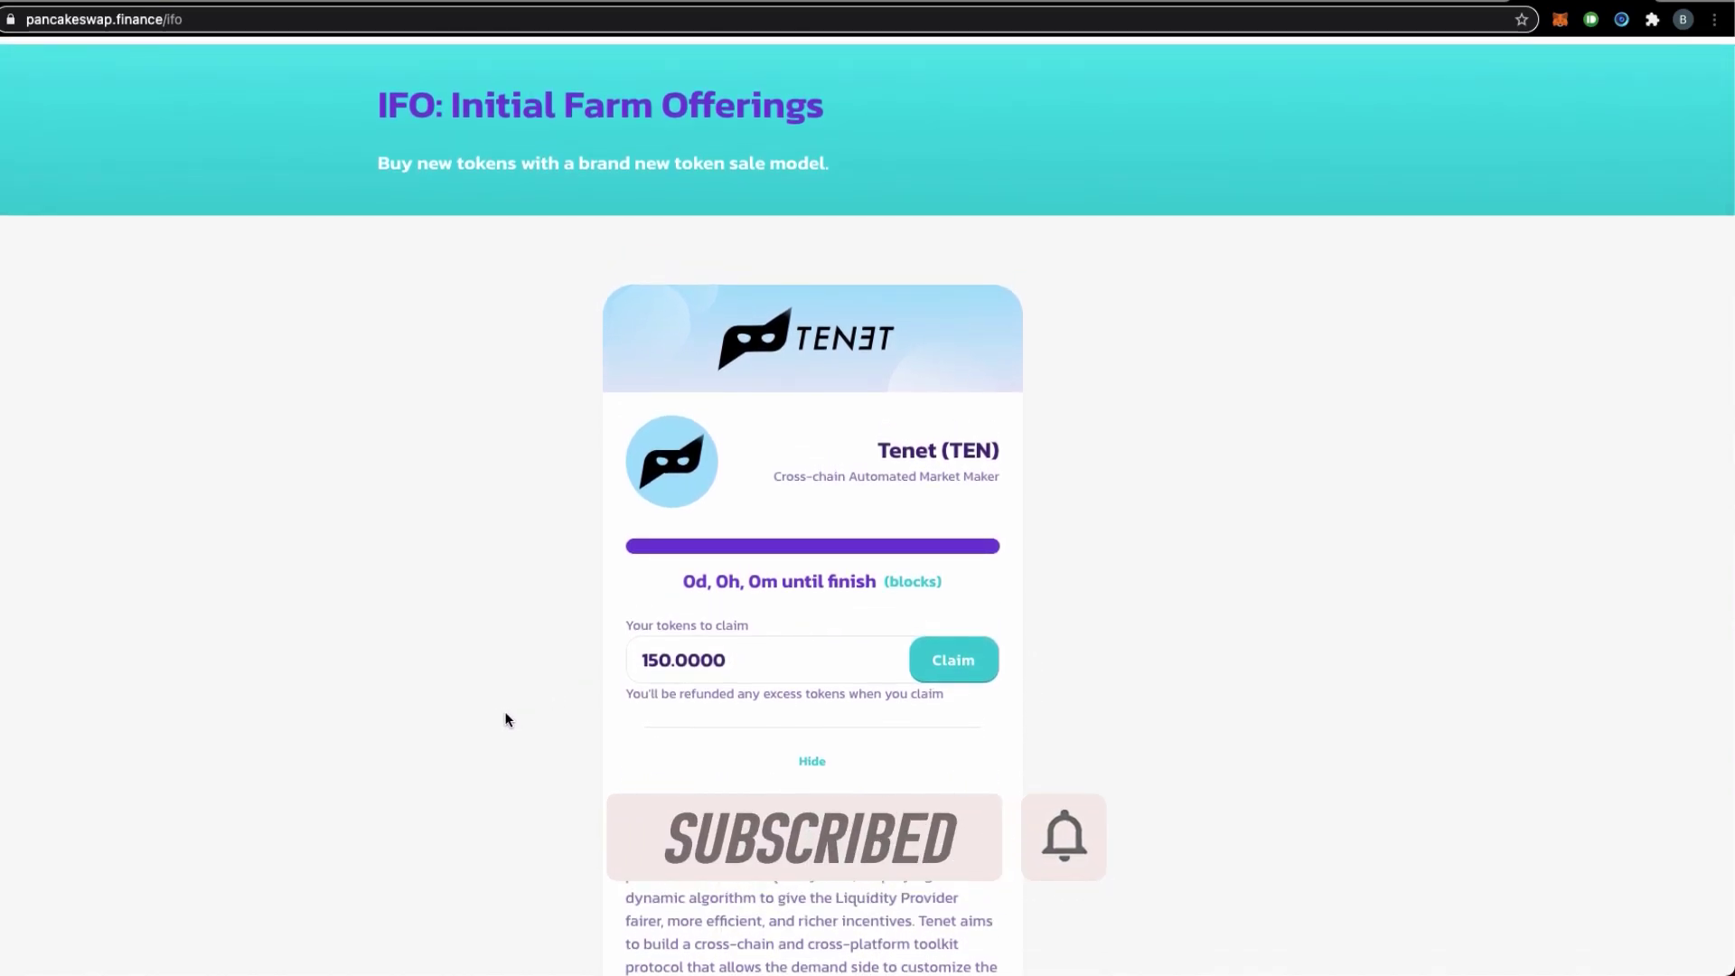
{"action": "scroll", "coordinate": [542, 705], "scroll_direction": "down", "scroll_amount": 1}
{"action": "scroll", "coordinate": [434, 660], "scroll_direction": "down", "scroll_amount": 1}
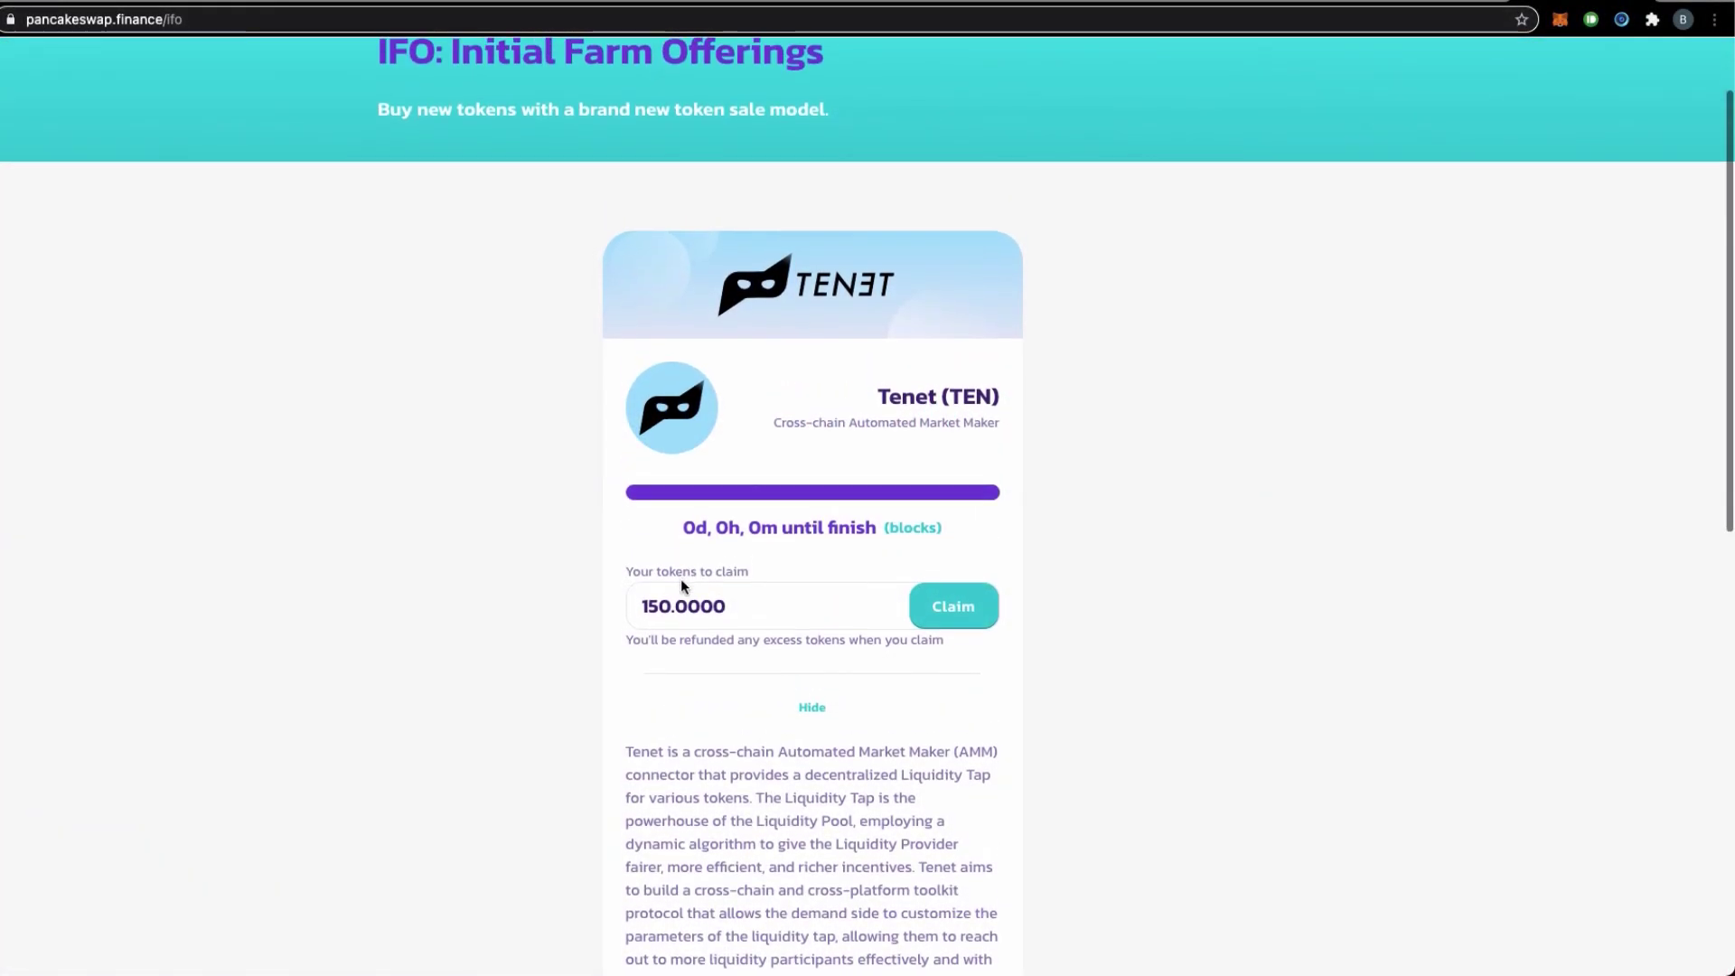
{"action": "scroll", "coordinate": [681, 579], "scroll_direction": "down", "scroll_amount": 6}
{"action": "scroll", "coordinate": [1146, 611], "scroll_direction": "down", "scroll_amount": 1}
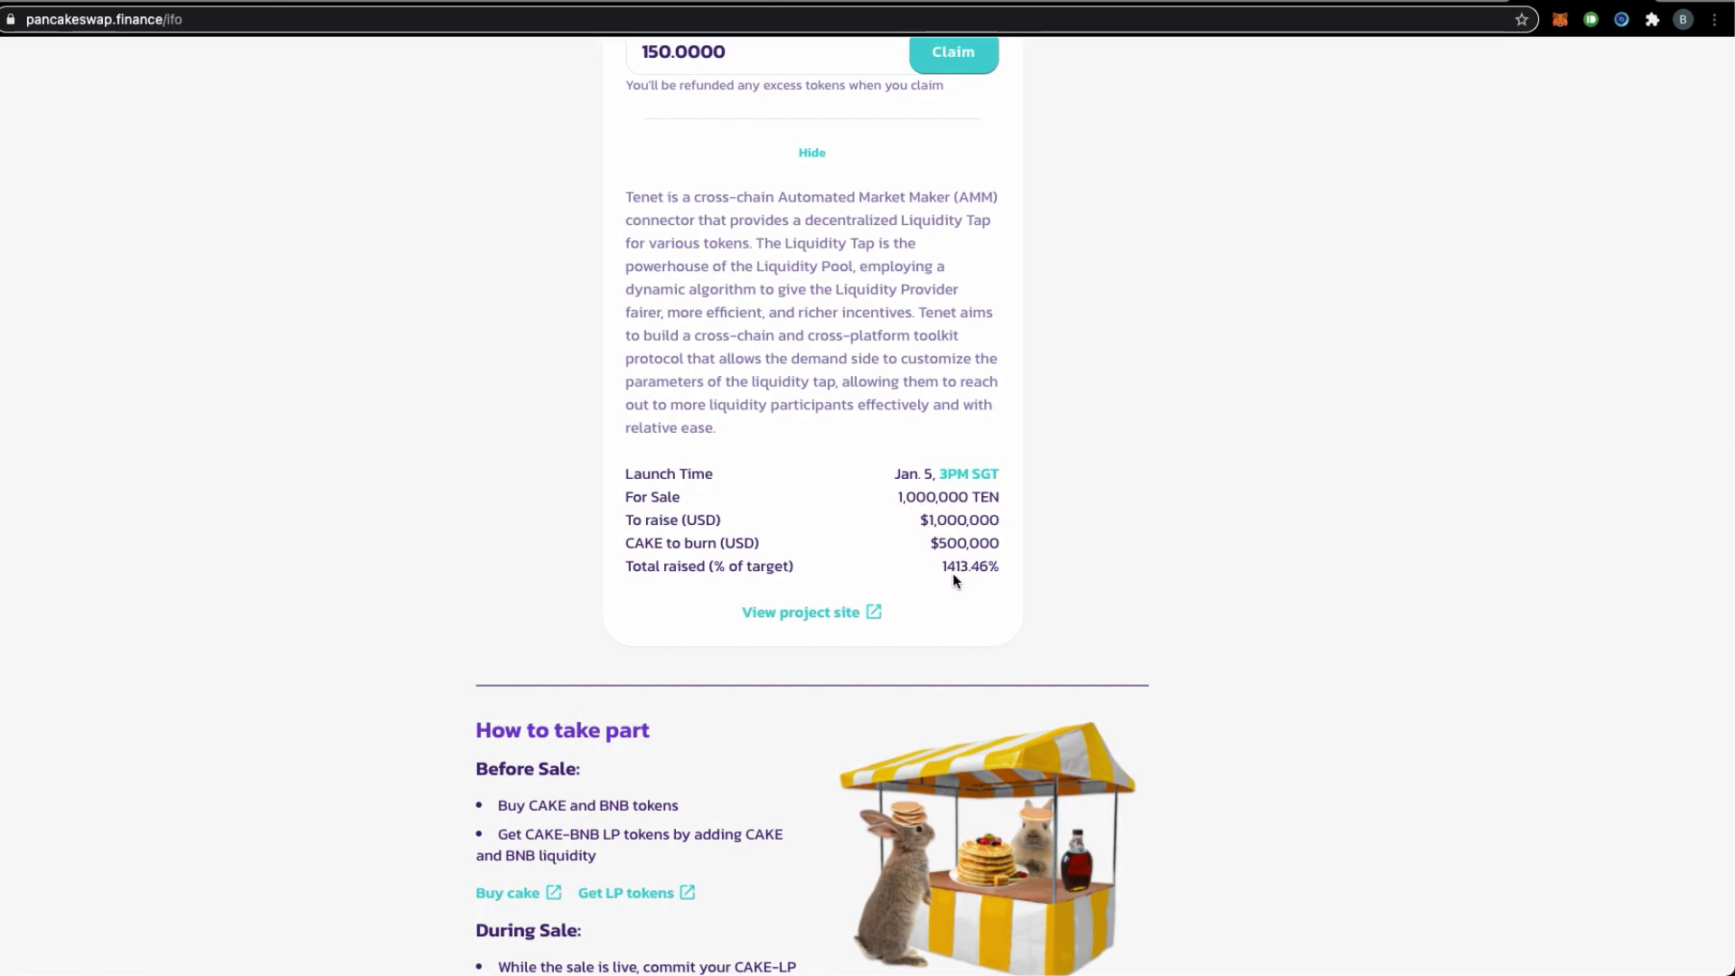
{"action": "scroll", "coordinate": [915, 513], "scroll_direction": "up", "scroll_amount": 3}
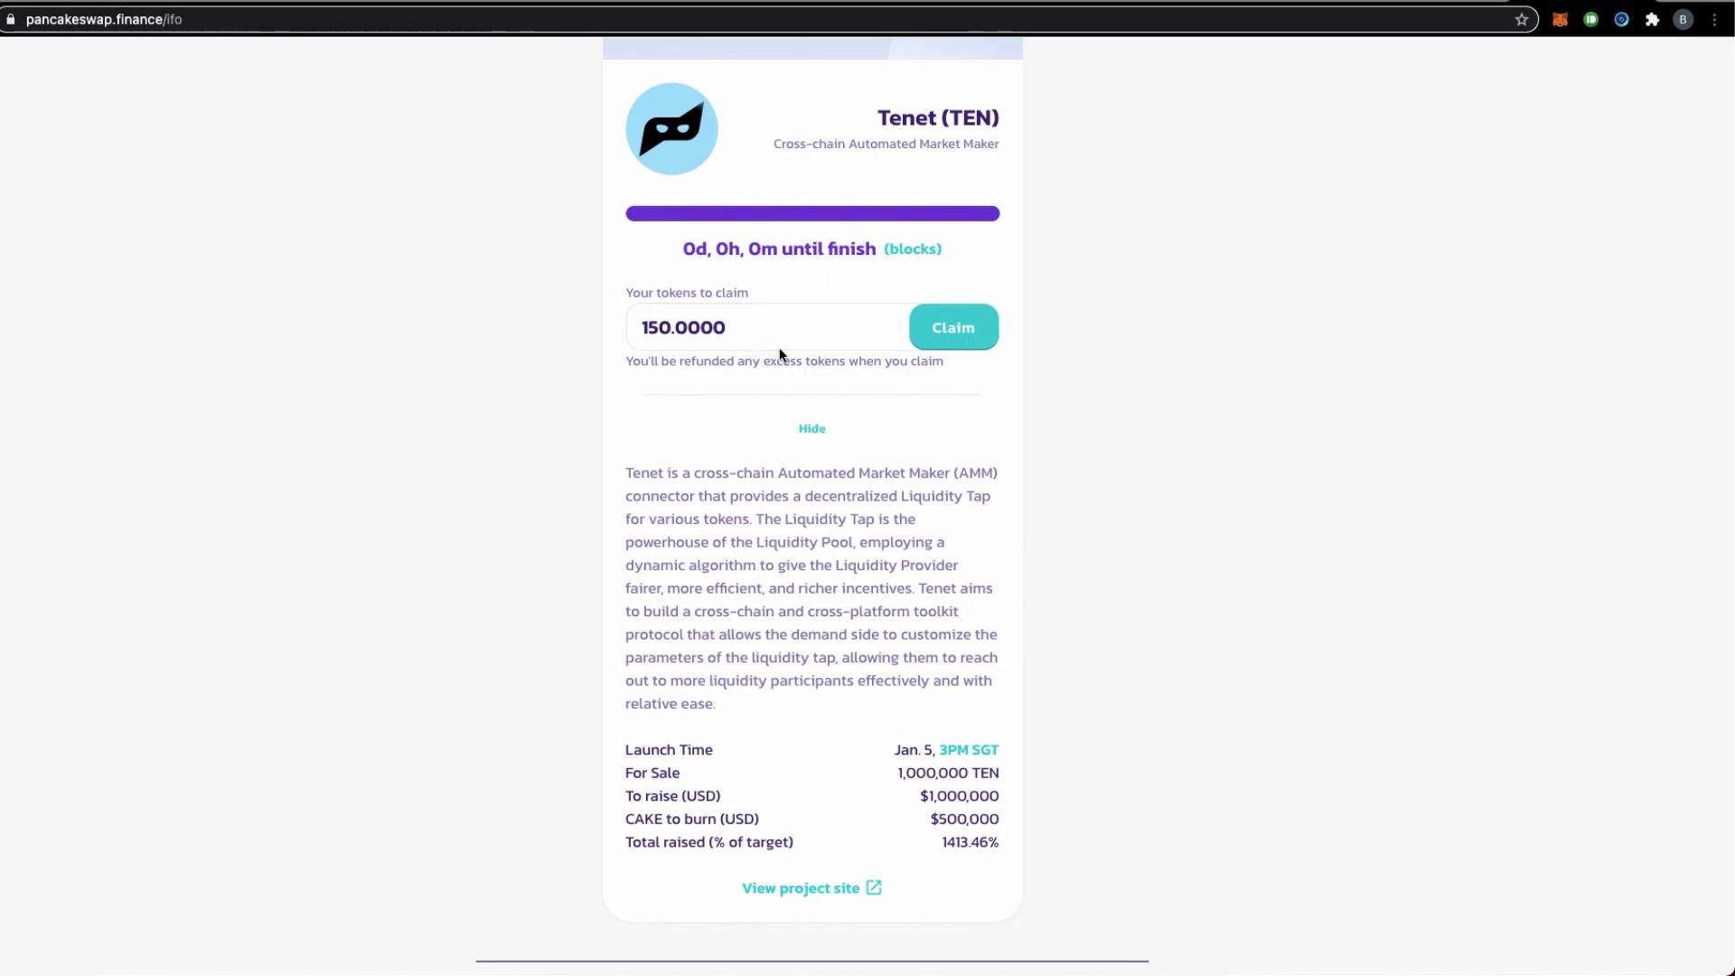
{"action": "scroll", "coordinate": [1058, 637], "scroll_direction": "up", "scroll_amount": 1}
{"action": "scroll", "coordinate": [1060, 614], "scroll_direction": "down", "scroll_amount": 1}
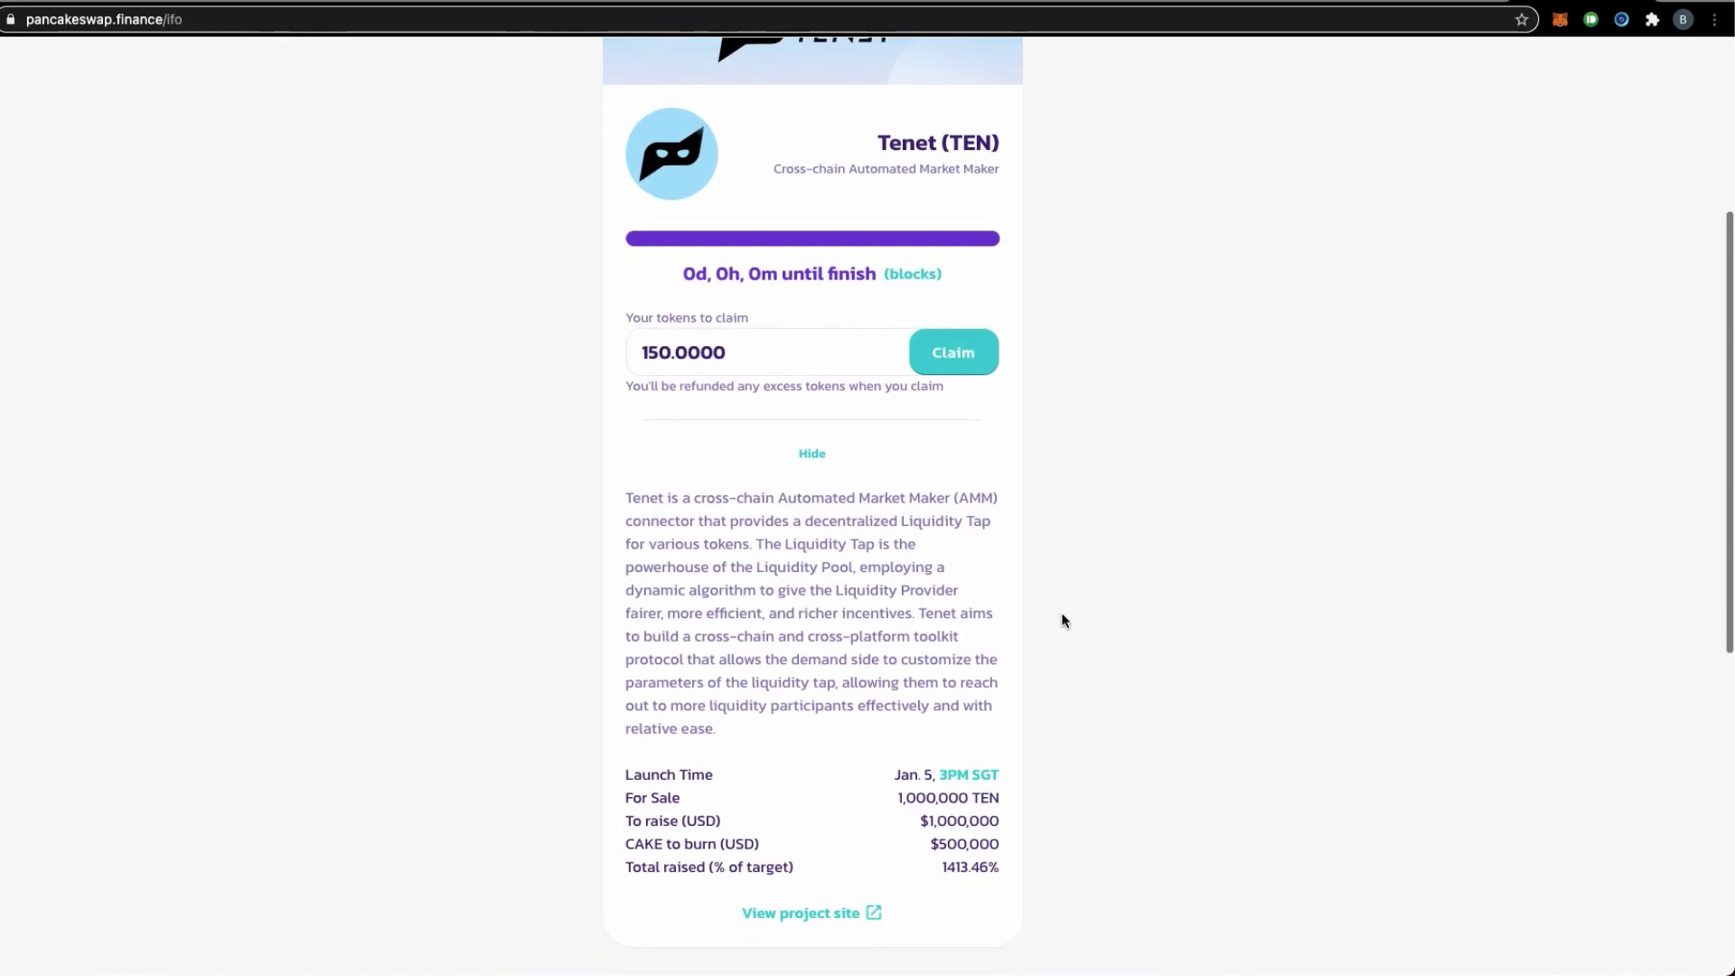
{"action": "scroll", "coordinate": [1061, 615], "scroll_direction": "up", "scroll_amount": 1}
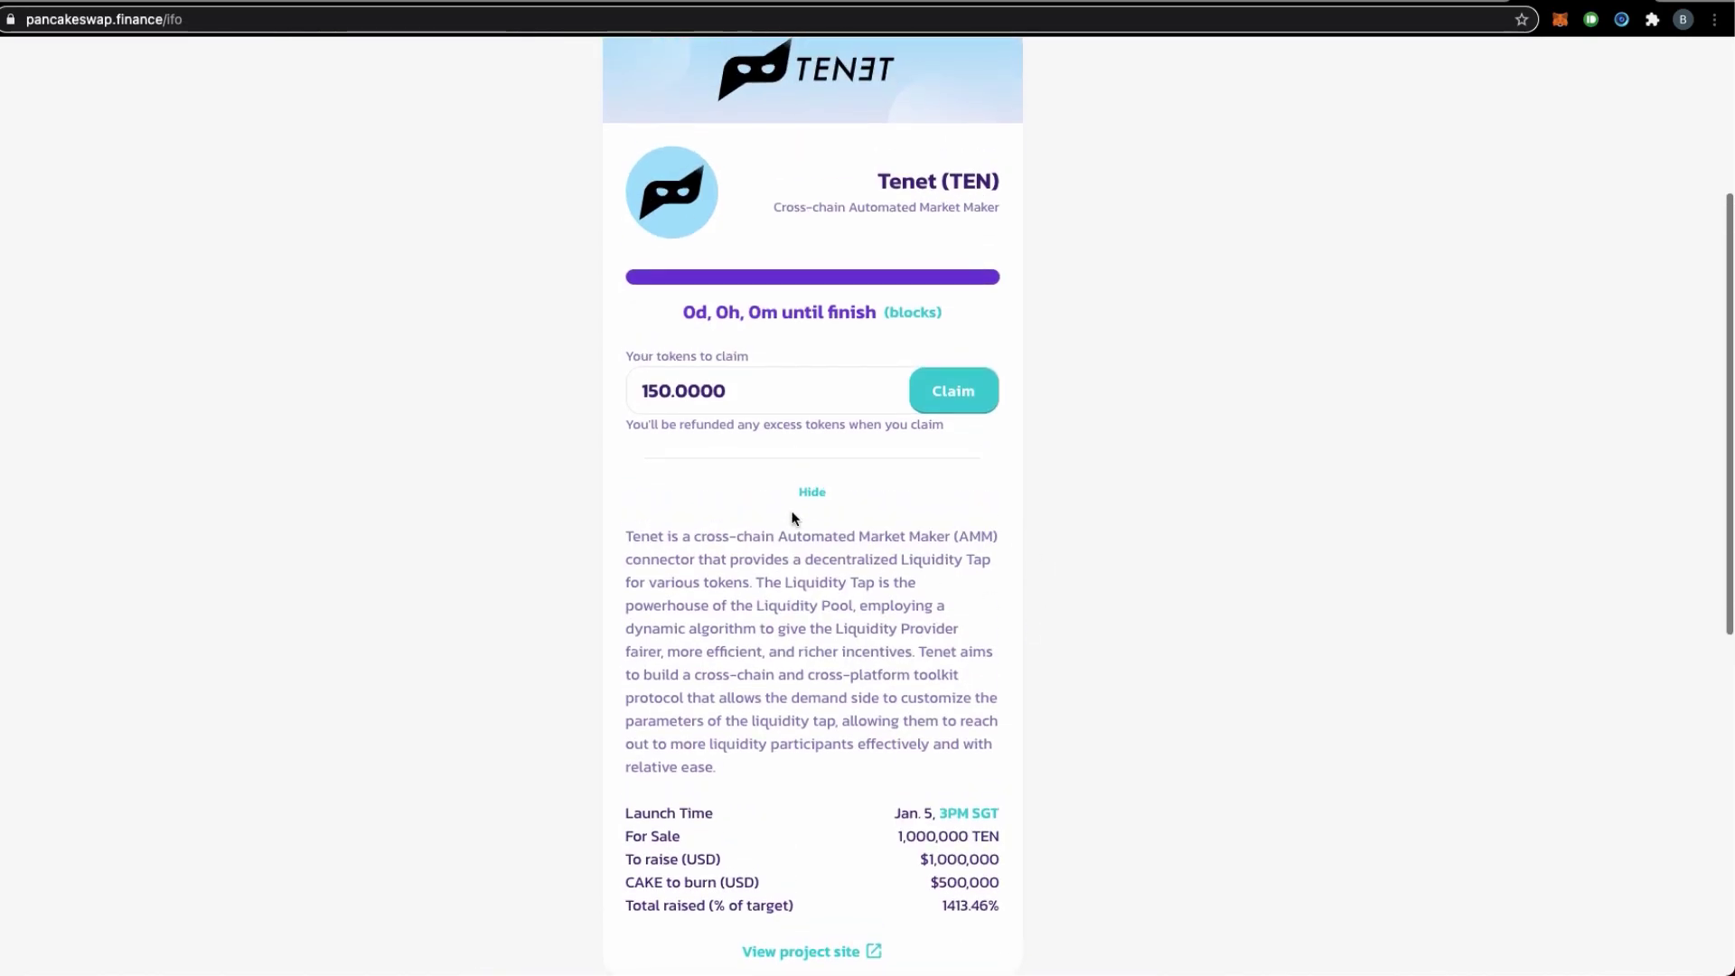
{"action": "left_click", "coordinate": [969, 403]}
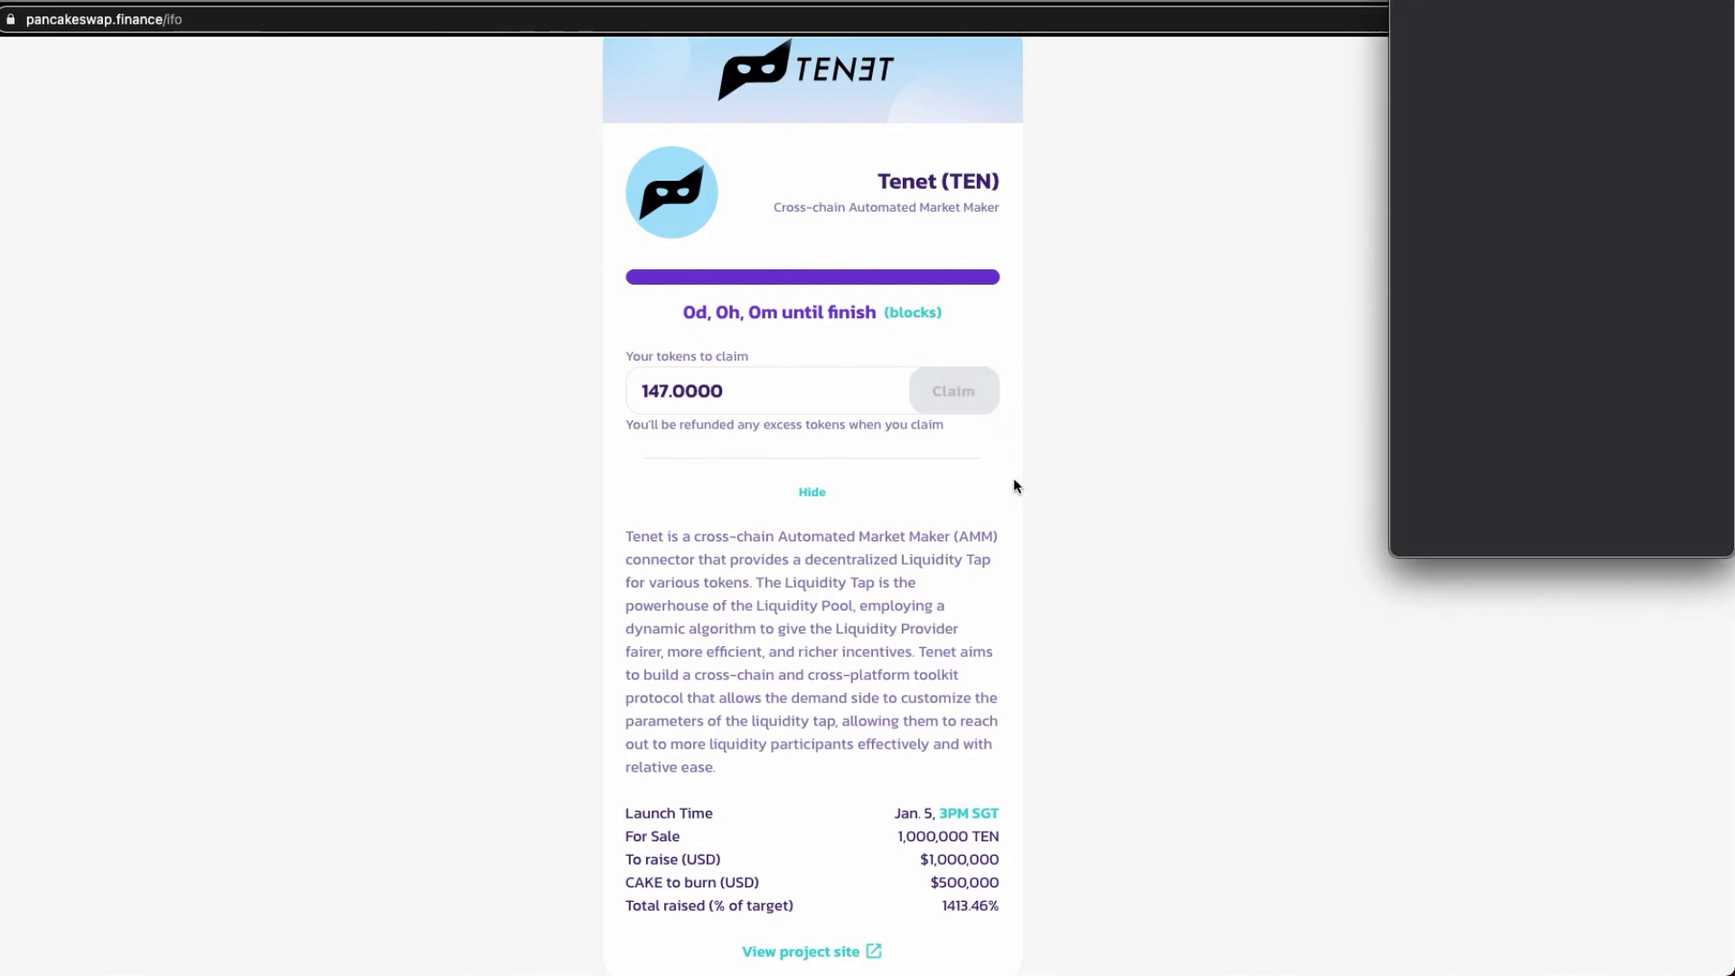
Reload the IFO page so the Tenet card shows 147.0000 tokens to claim
{"action": "scroll", "coordinate": [697, 201], "scroll_direction": "up", "scroll_amount": 2}
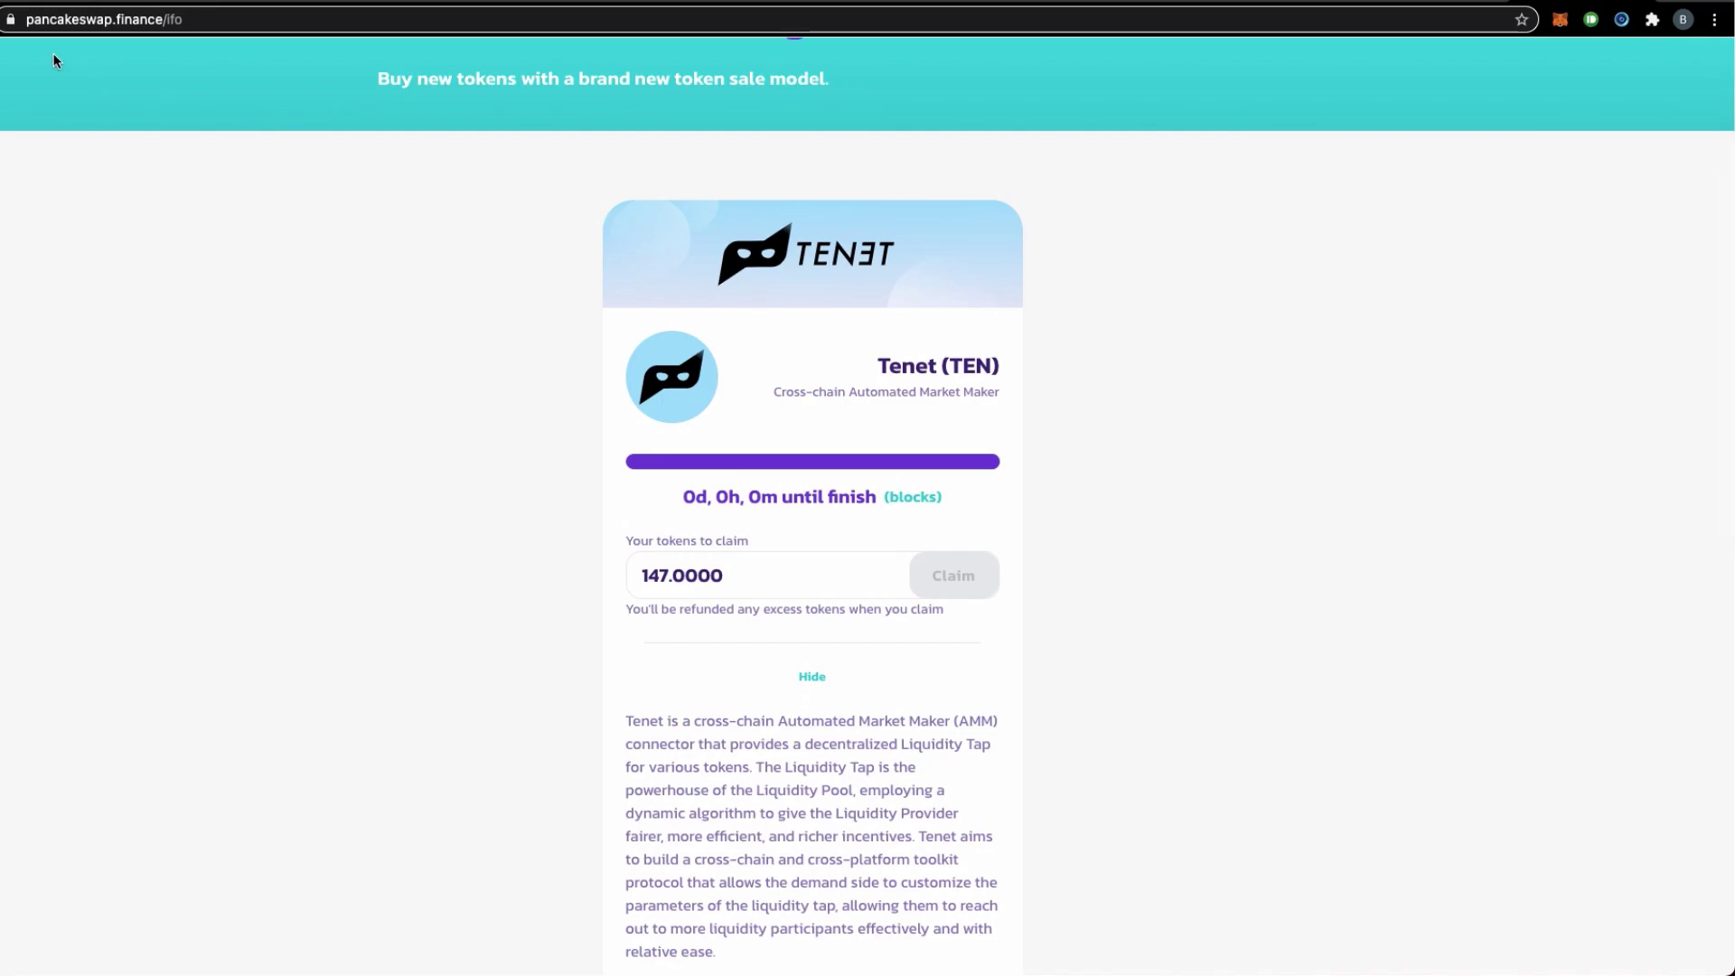
{"action": "key", "text": "super+r"}
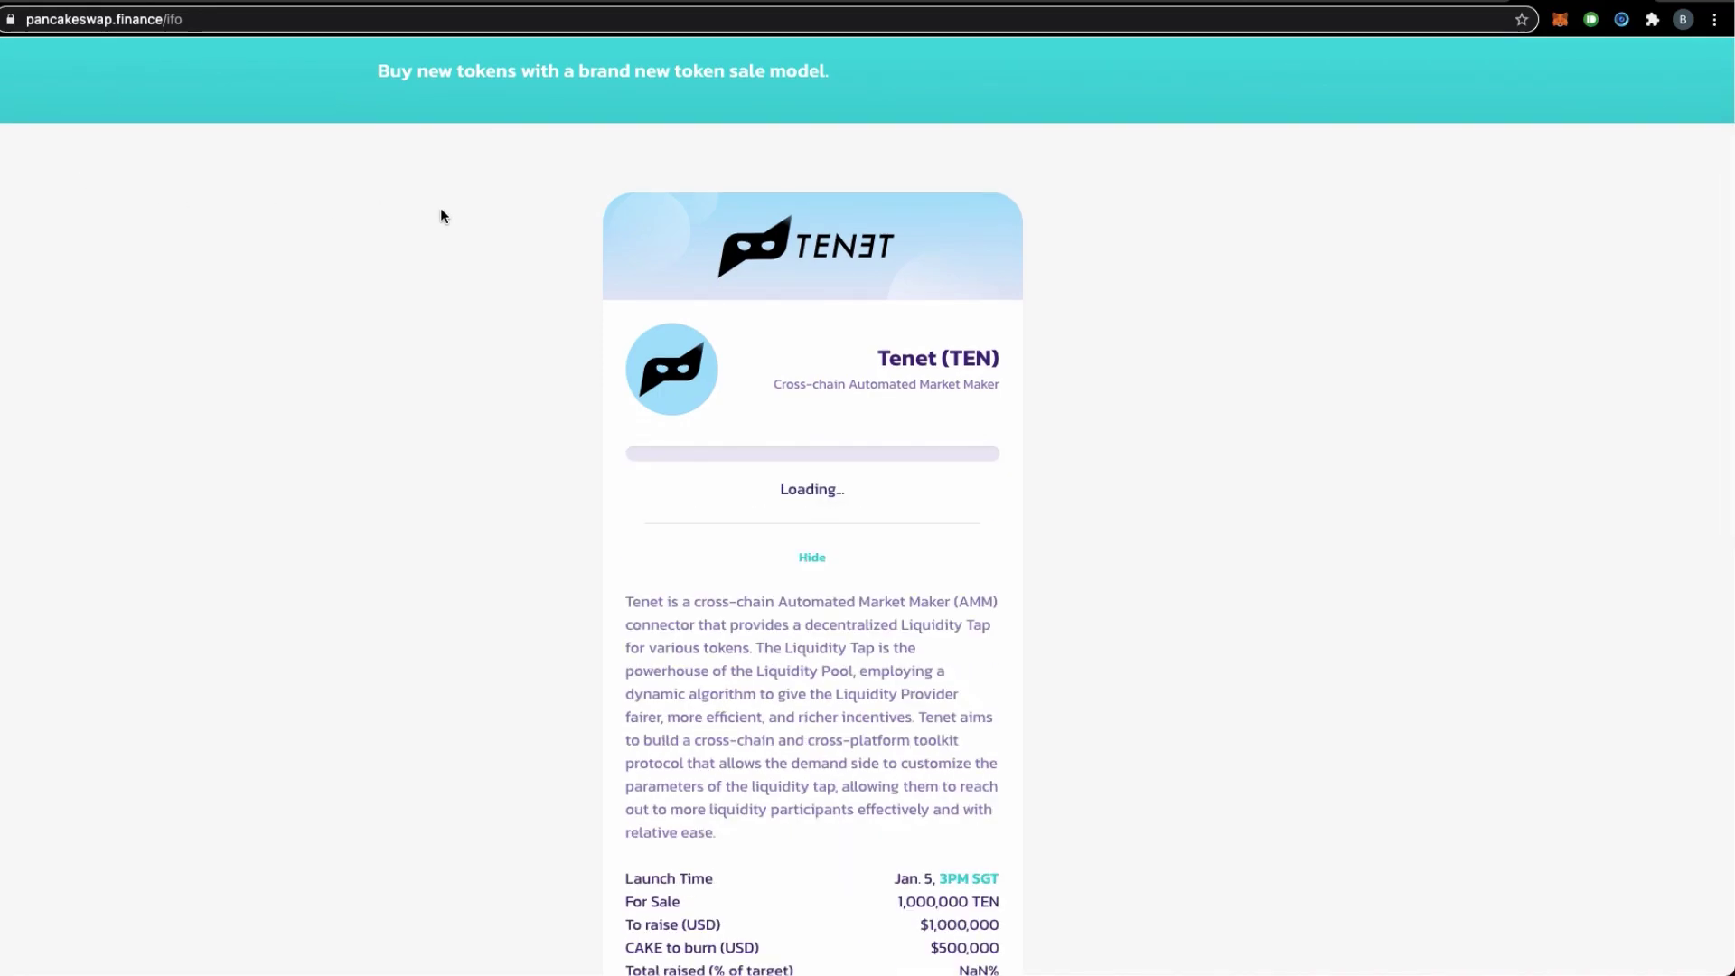
{"action": "scroll", "coordinate": [1039, 624], "scroll_direction": "up", "scroll_amount": 3}
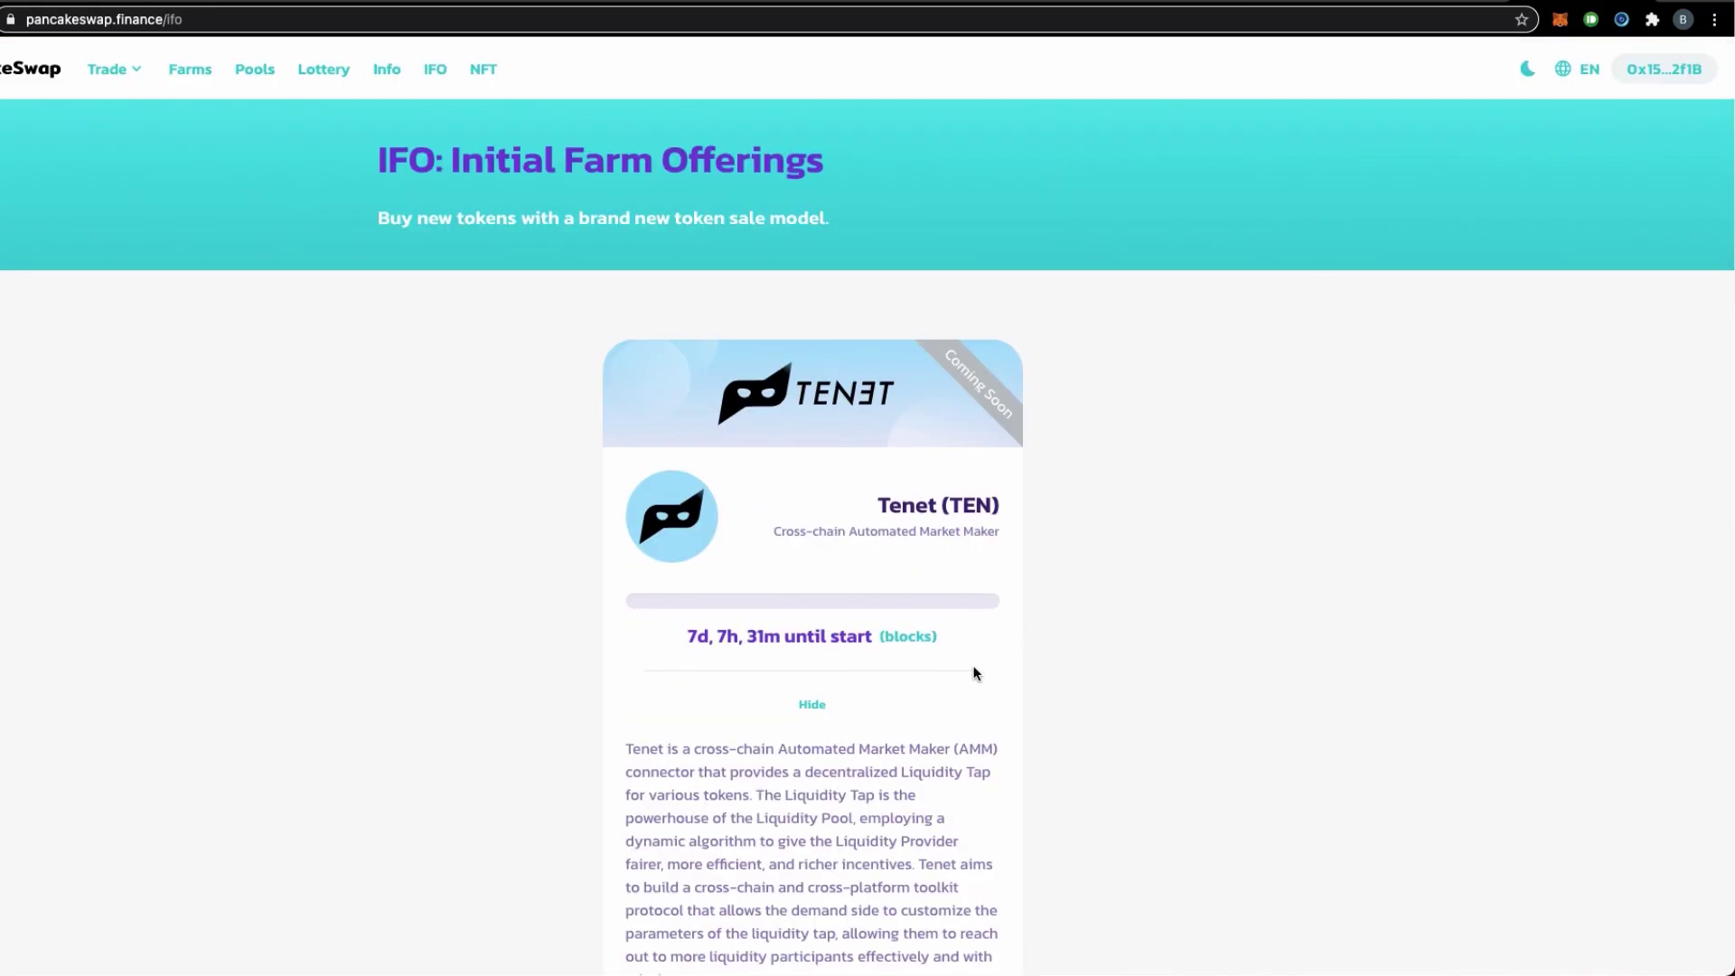
{"action": "scroll", "coordinate": [845, 655], "scroll_direction": "down", "scroll_amount": 2}
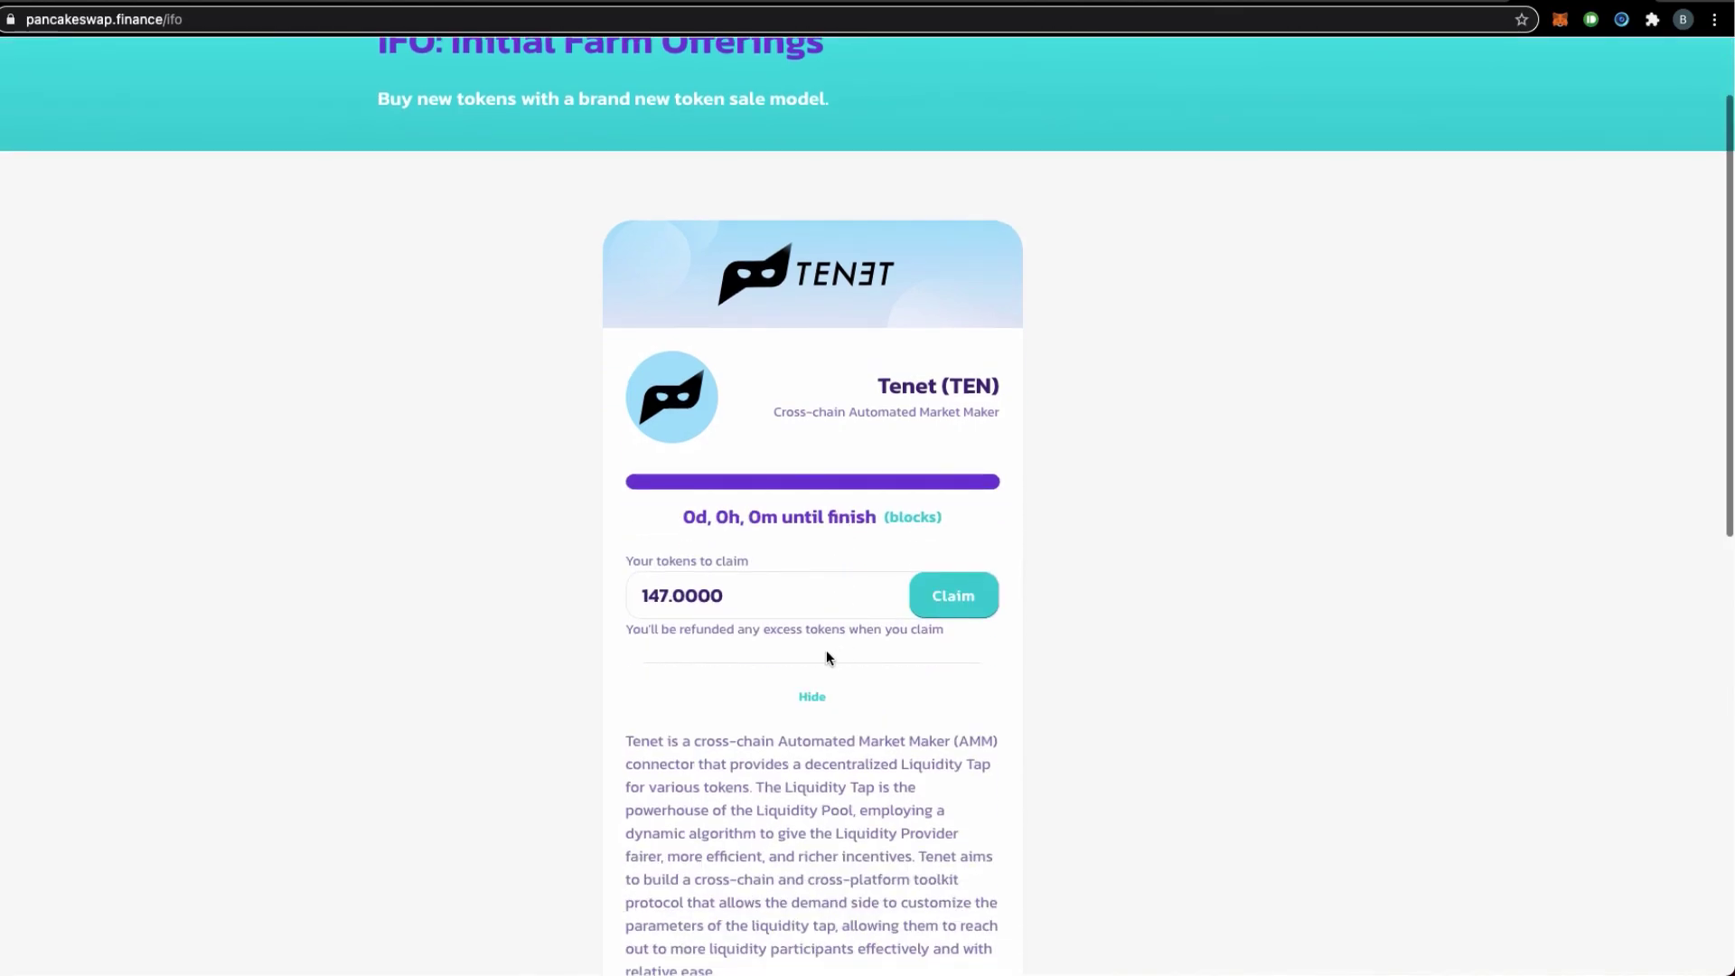
{"action": "scroll", "coordinate": [1073, 651], "scroll_direction": "down", "scroll_amount": 3}
{"action": "scroll", "coordinate": [1075, 651], "scroll_direction": "up", "scroll_amount": 2}
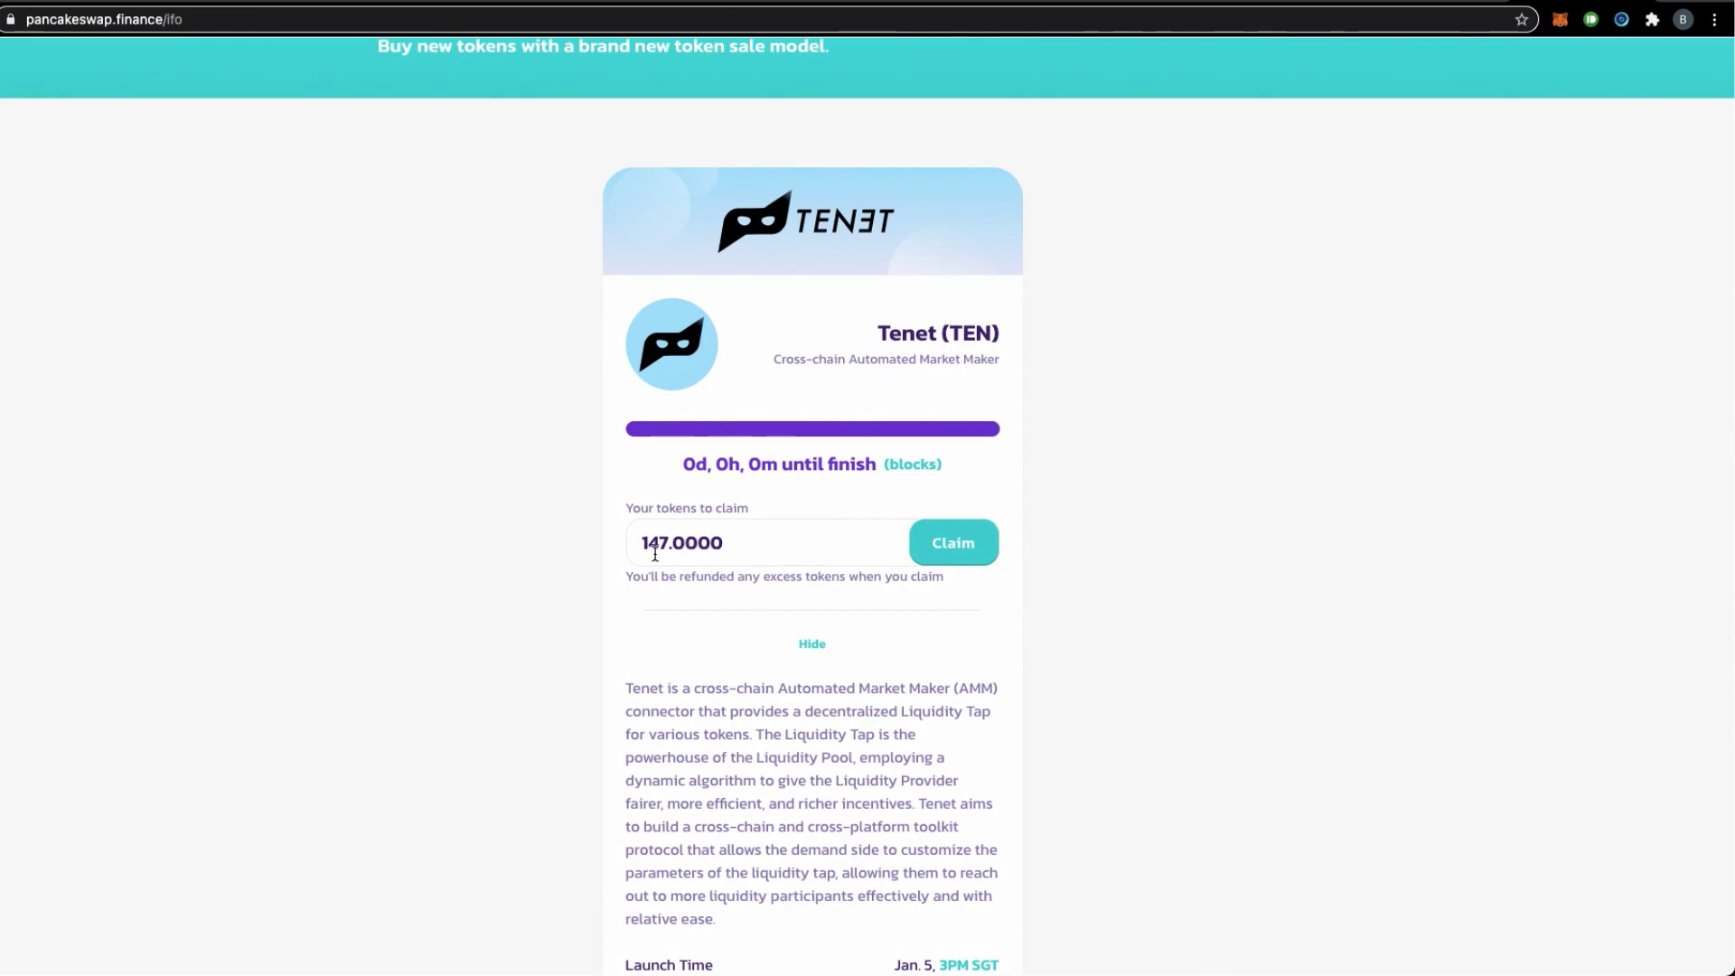
Claim the remaining 147 Tenet tokens and approve the wallet transaction so the card reads Claimed
{"action": "left_click", "coordinate": [938, 560]}
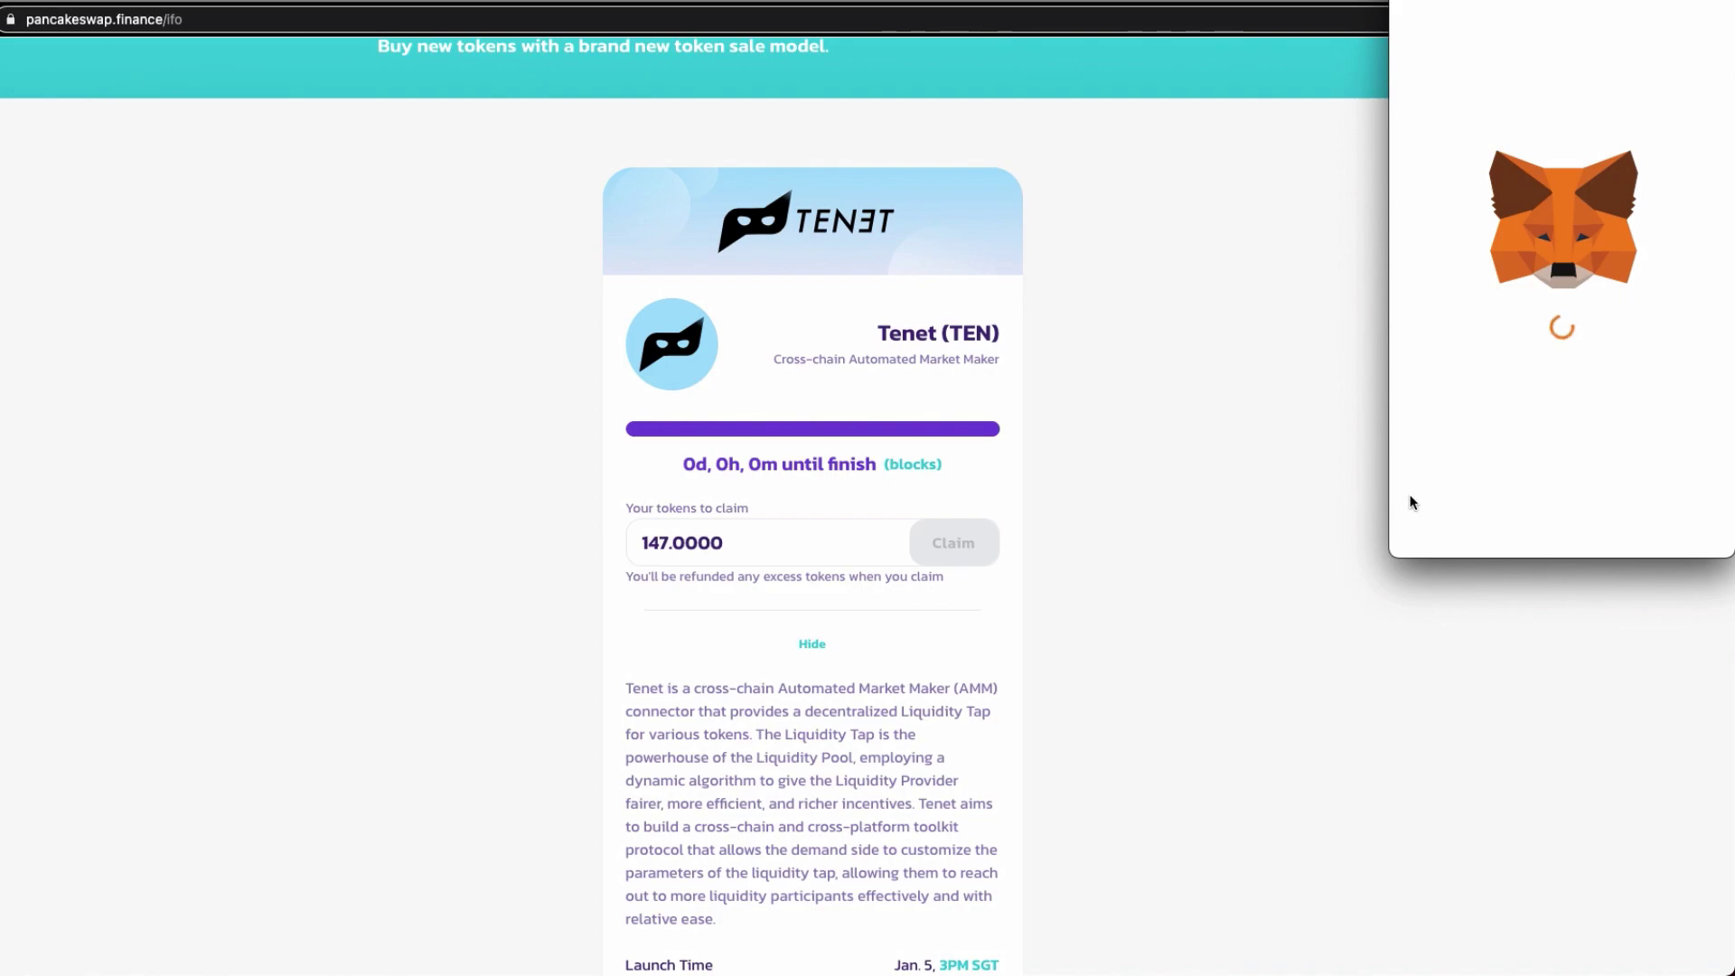
{"action": "scroll", "coordinate": [1290, 503], "scroll_direction": "down", "scroll_amount": 1}
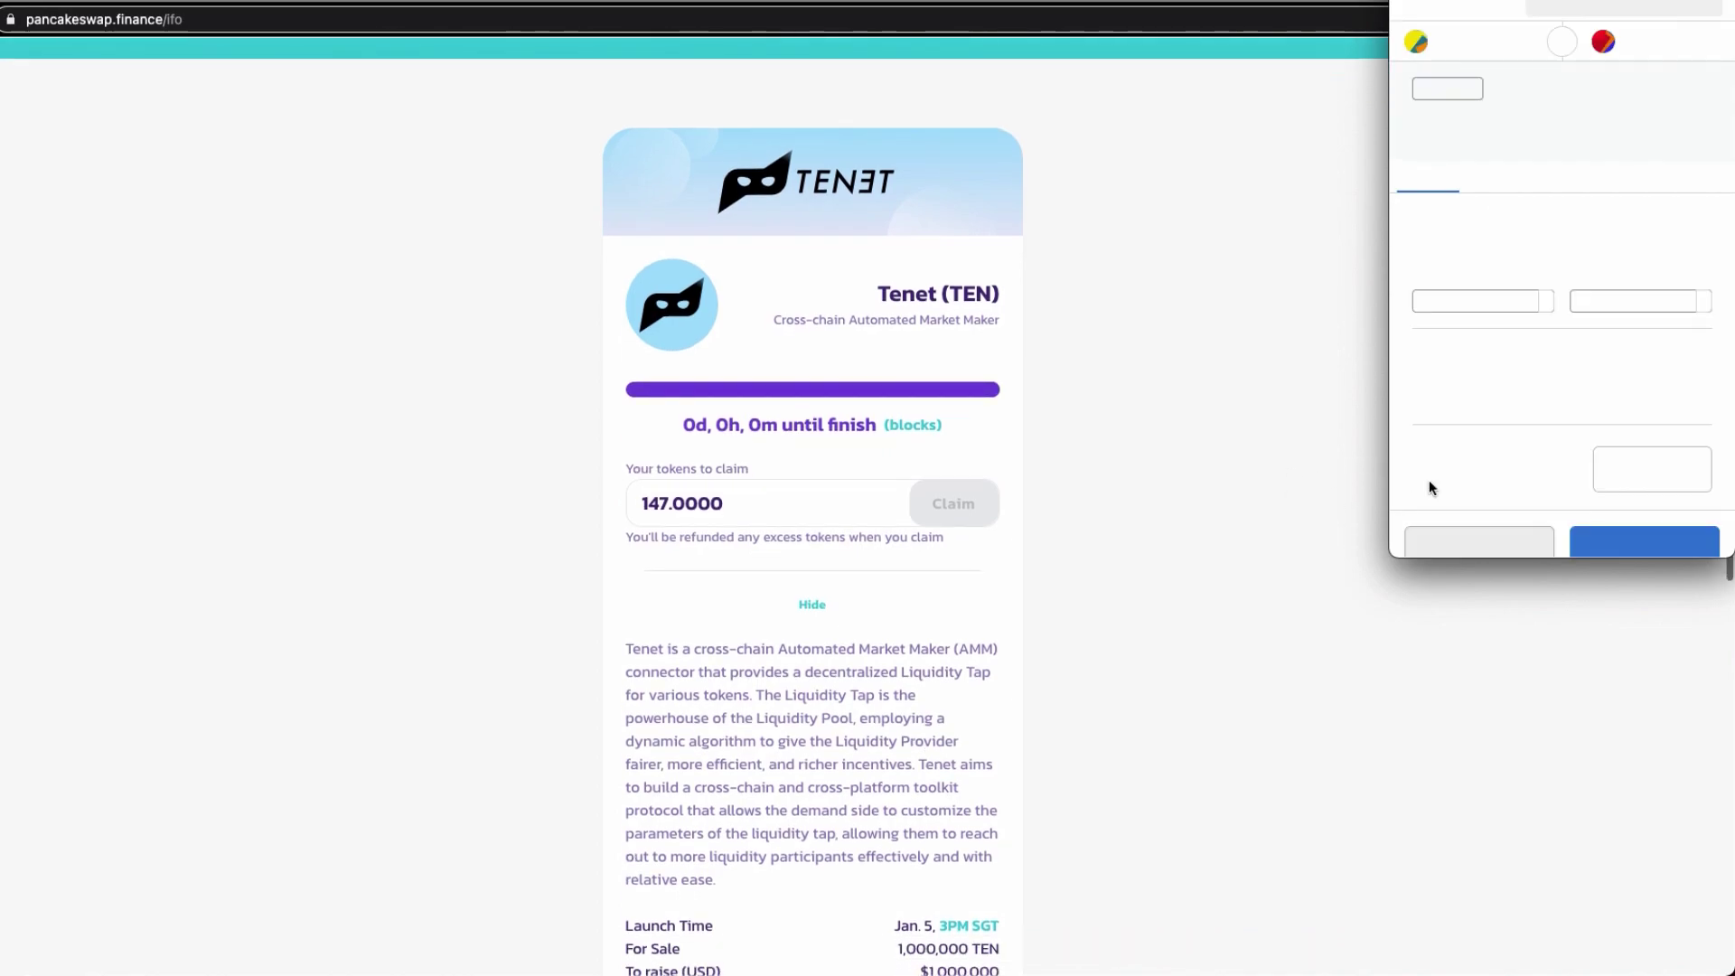
{"action": "left_click", "coordinate": [1649, 530]}
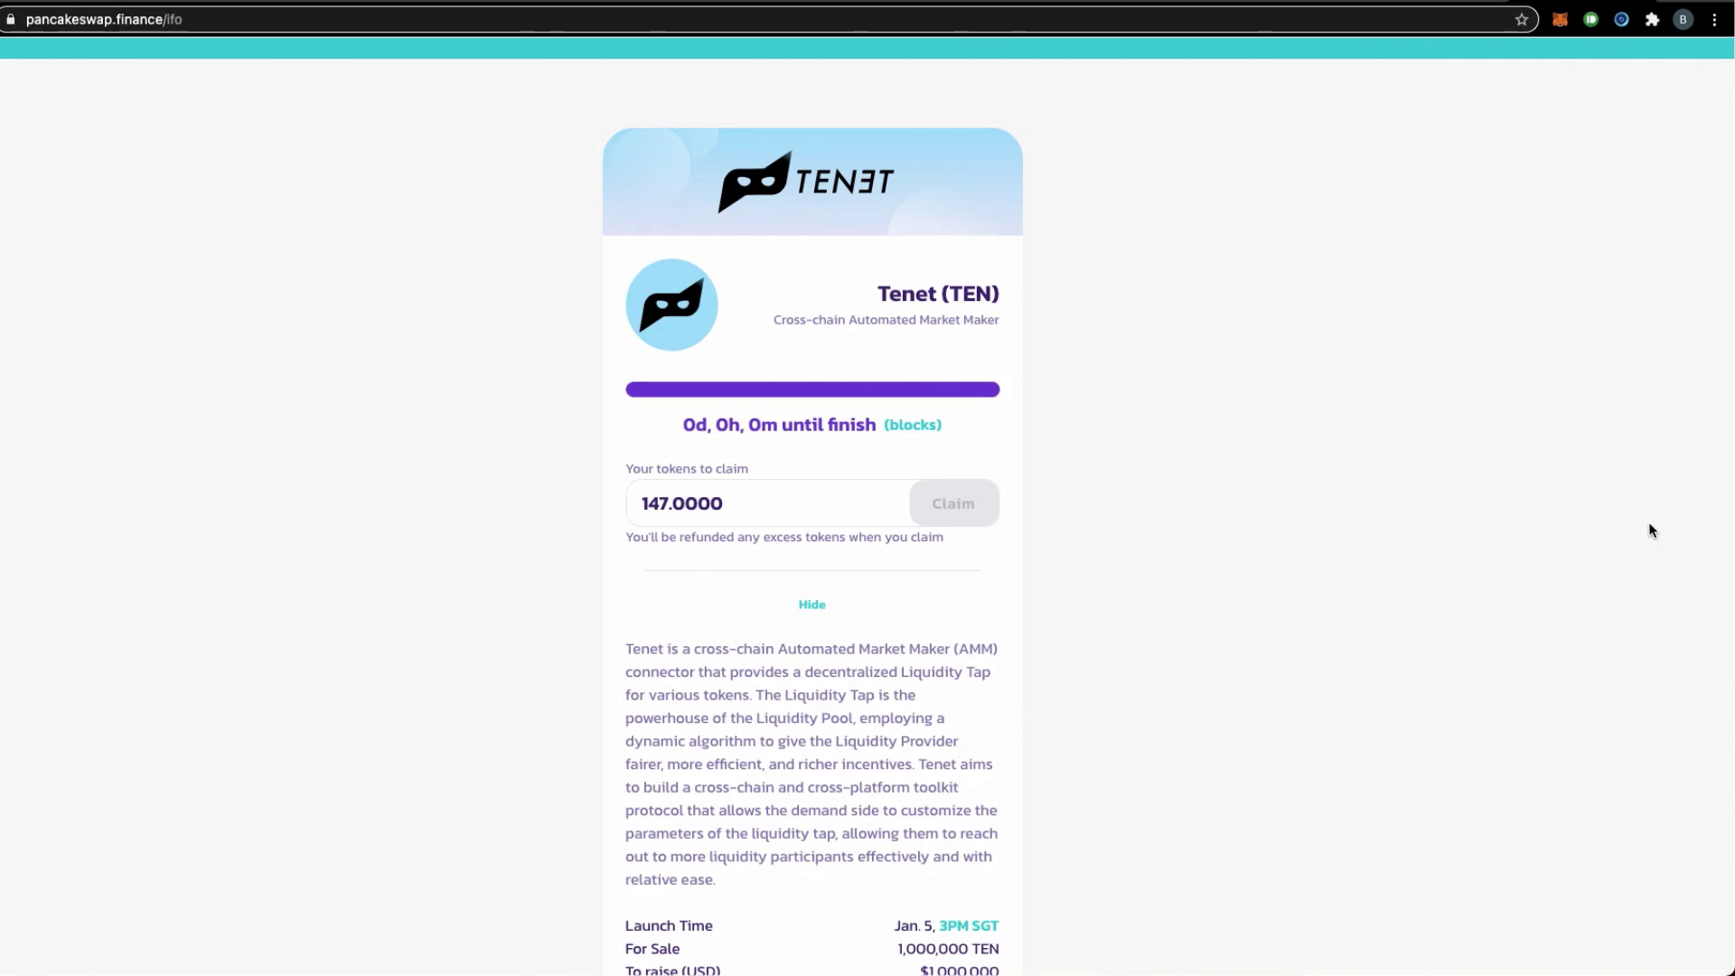
{"action": "scroll", "coordinate": [1650, 530], "scroll_direction": "down", "scroll_amount": 9}
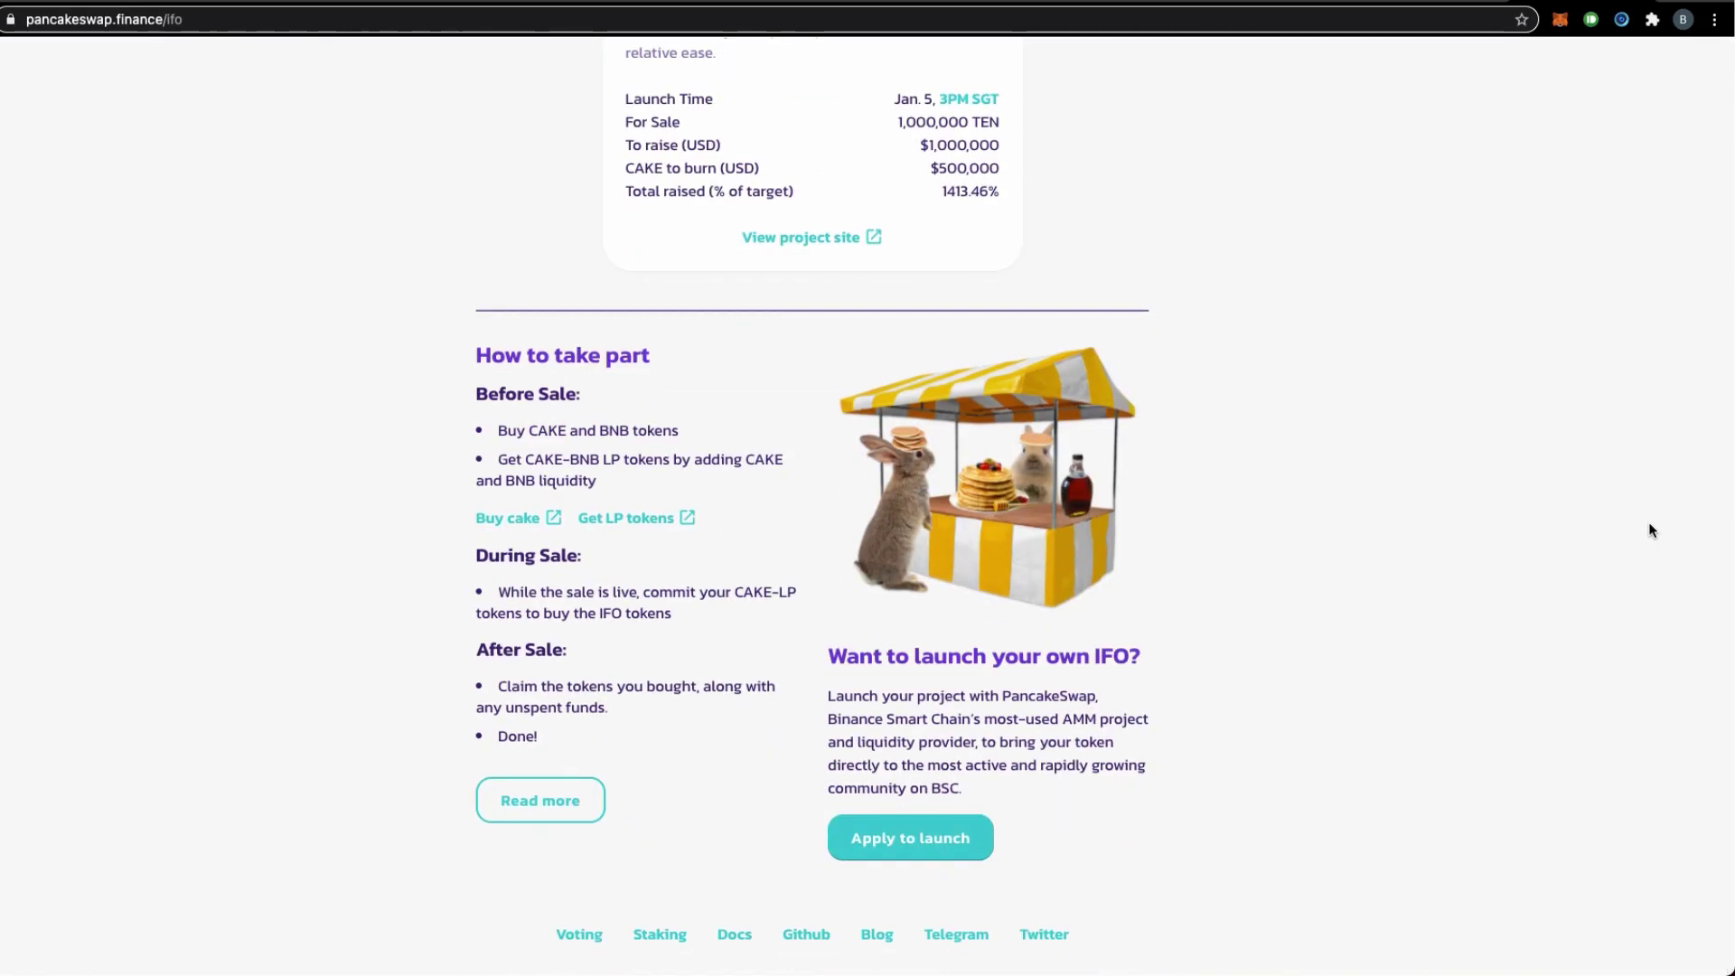
{"action": "scroll", "coordinate": [1197, 600], "scroll_direction": "up", "scroll_amount": 7}
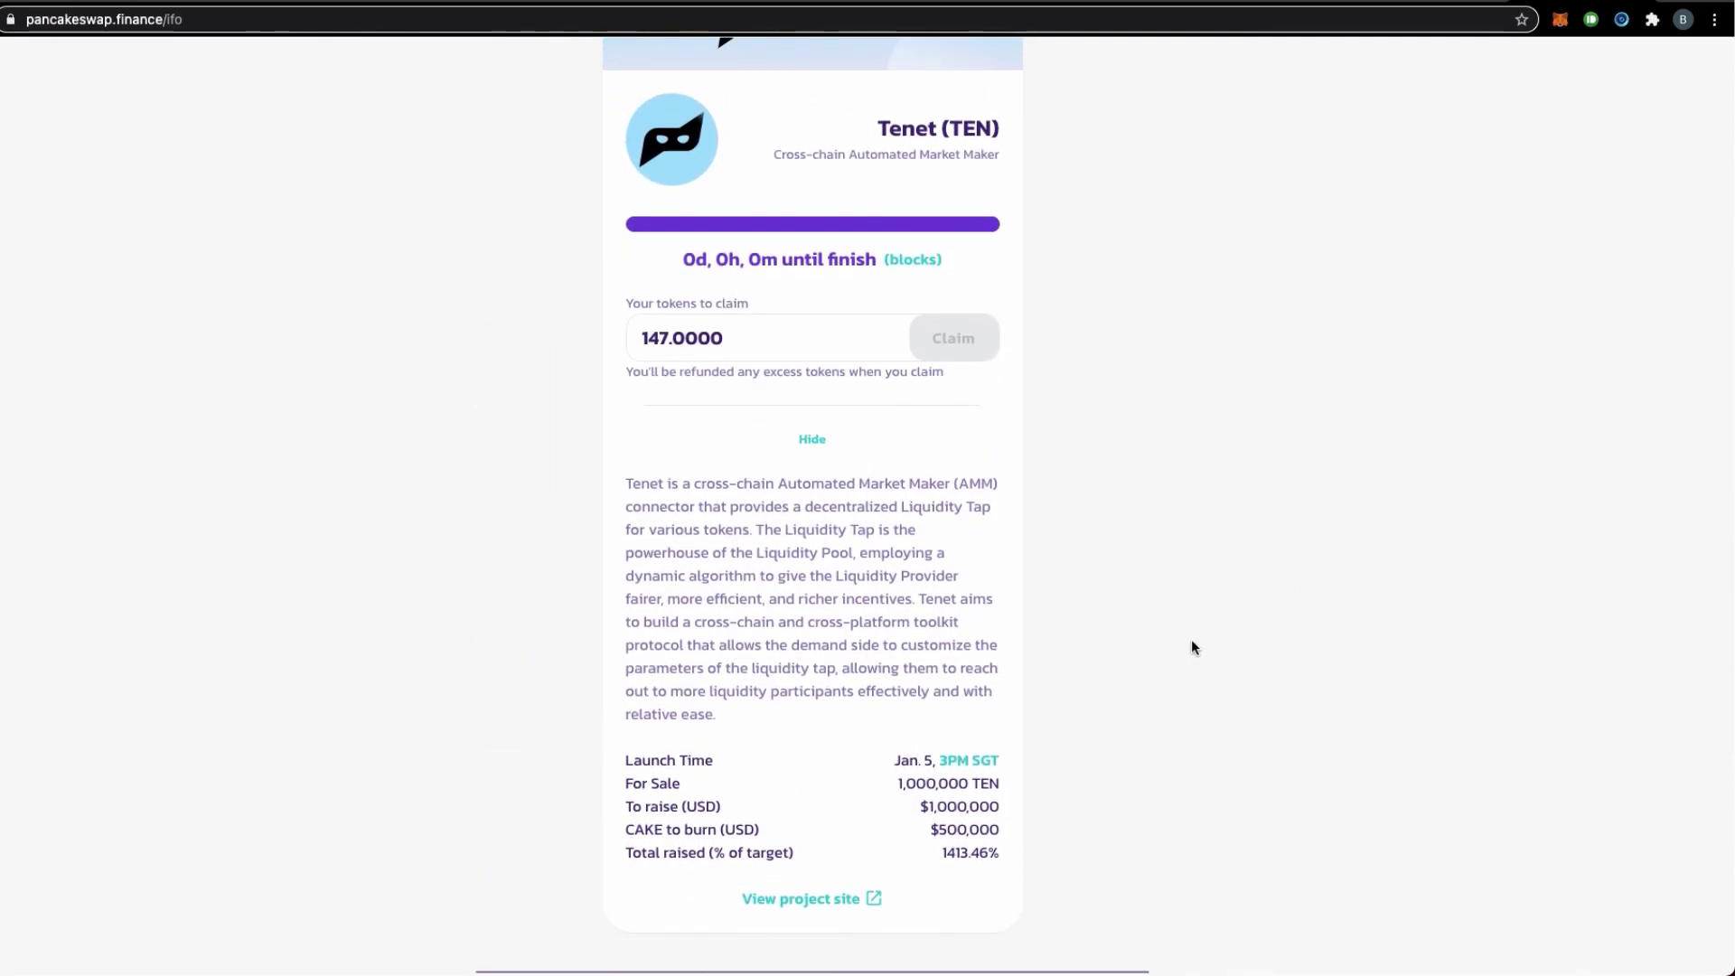
{"action": "scroll", "coordinate": [1190, 648], "scroll_direction": "up", "scroll_amount": 1}
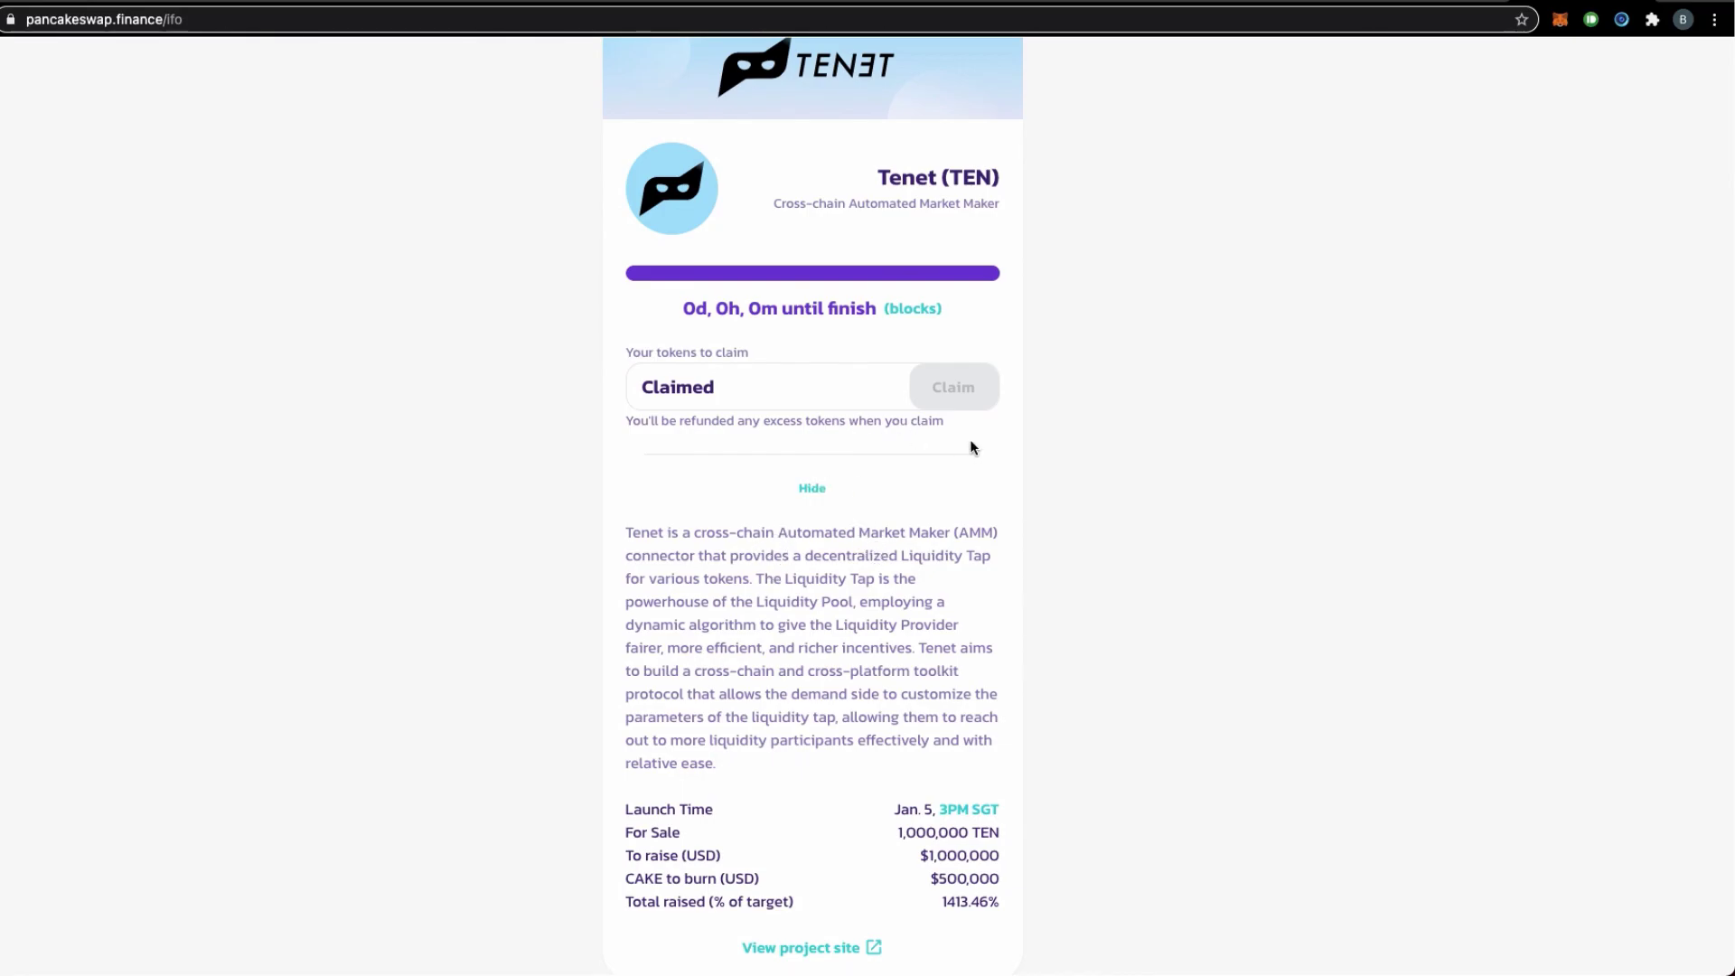
Open the Harvest transaction from MetaMask's Activity list to view its BscScan details
{"action": "left_click", "coordinate": [1283, 2]}
{"action": "left_click", "coordinate": [1097, 396]}
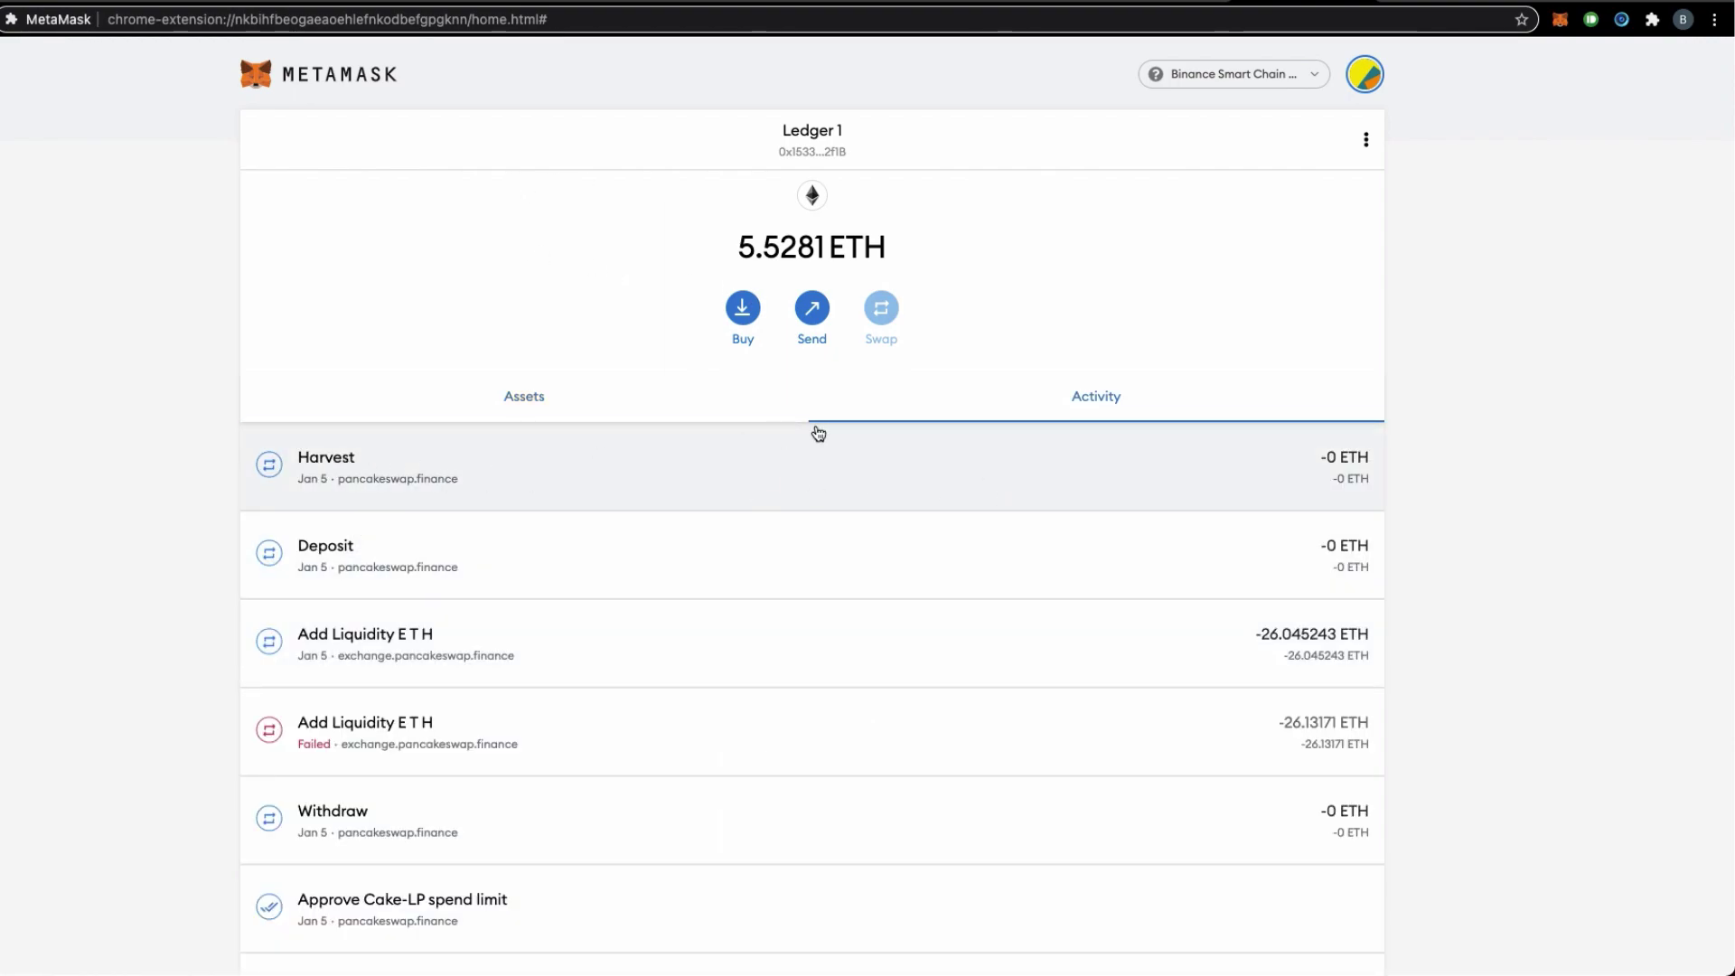
{"action": "left_click", "coordinate": [397, 469]}
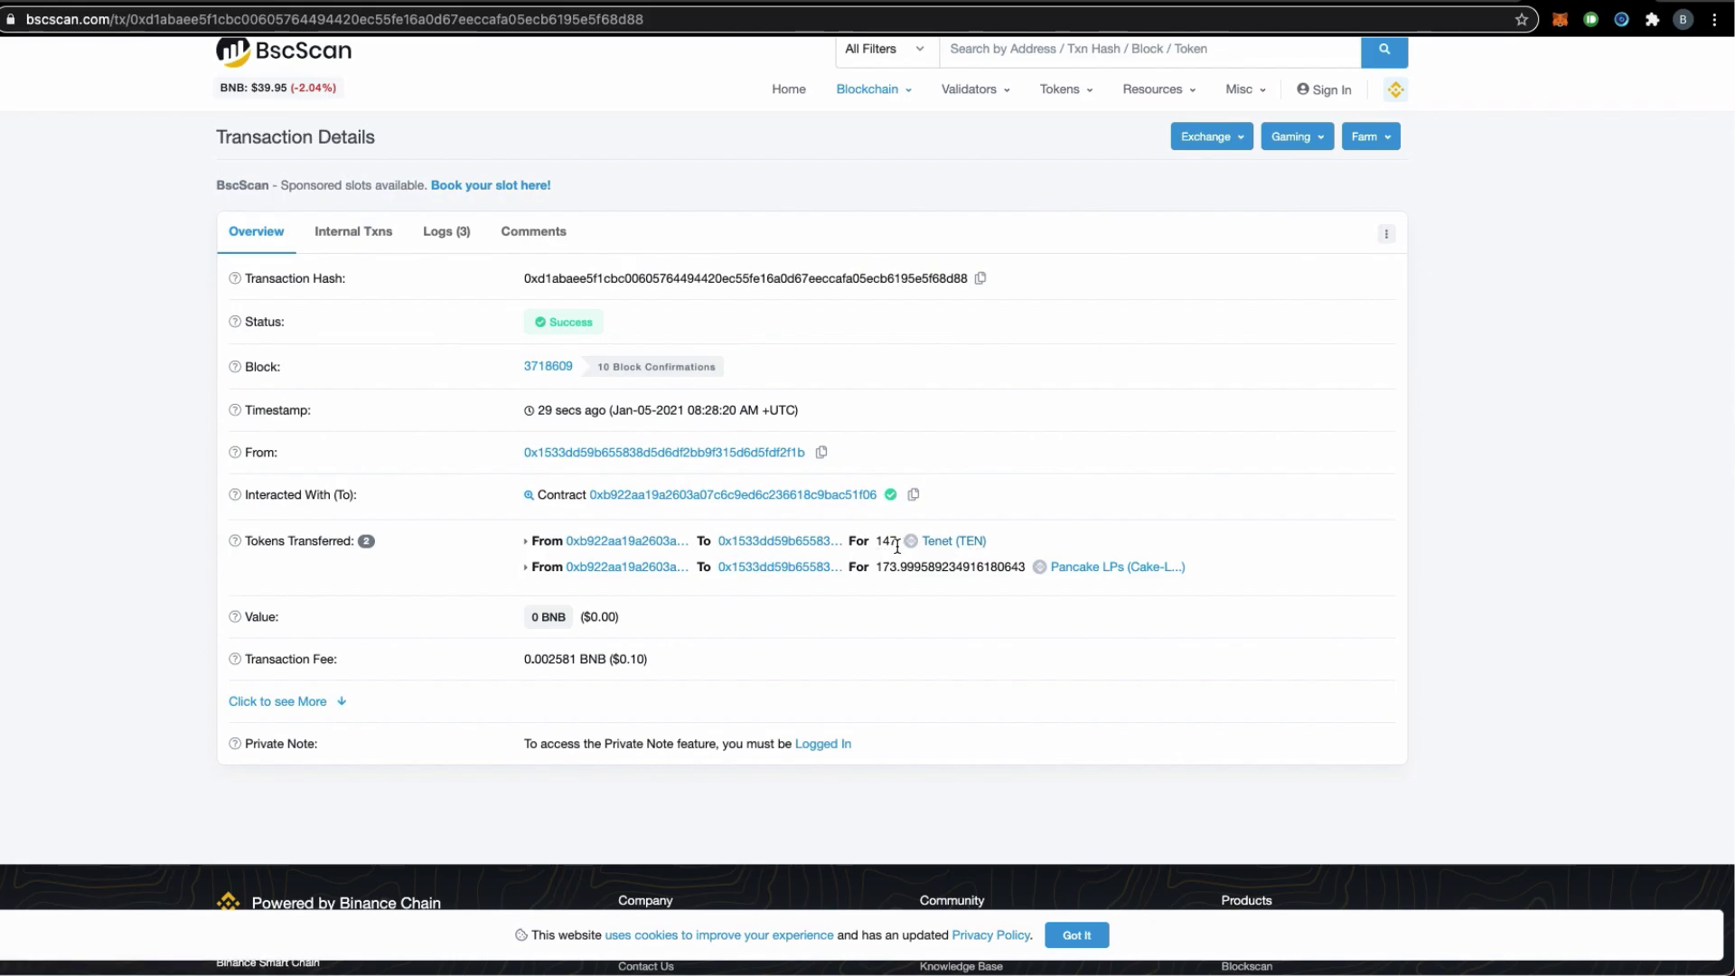
Close BscScan and review MetaMask's Harvest details: 129050 gas used, 0.002581 ETH total
{"action": "key", "text": "ctrl+w"}
{"action": "scroll", "coordinate": [1063, 687], "scroll_direction": "down", "scroll_amount": 5}
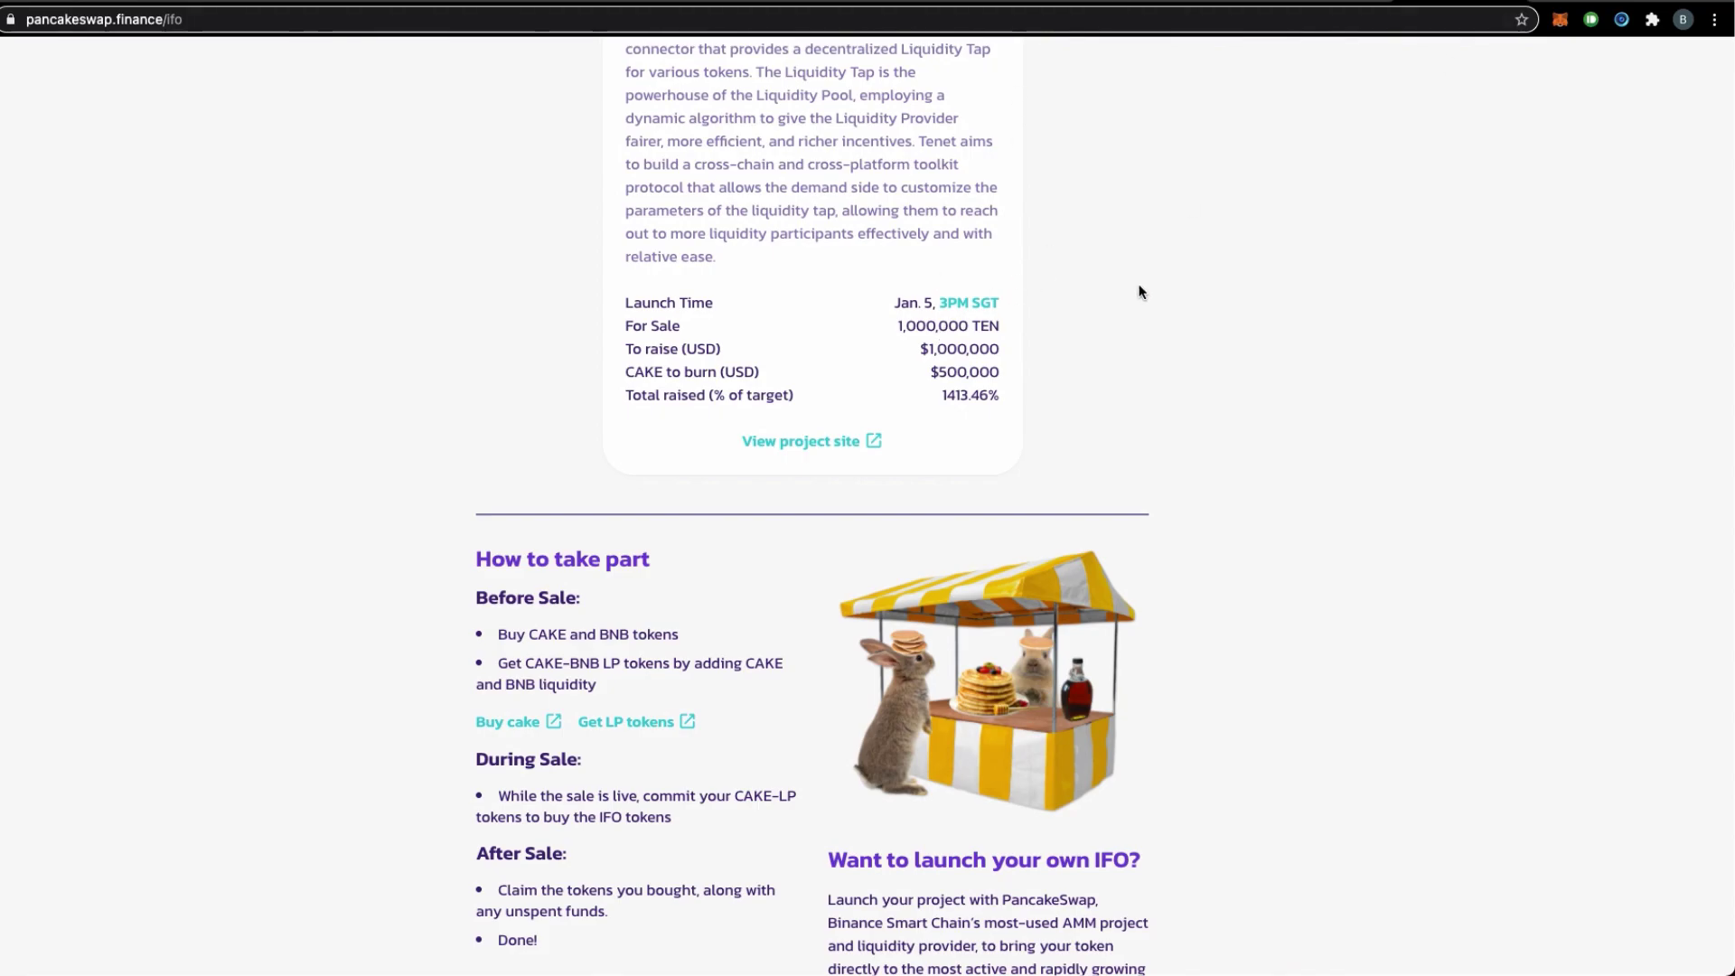
{"action": "scroll", "coordinate": [1317, 240], "scroll_direction": "up", "scroll_amount": 5}
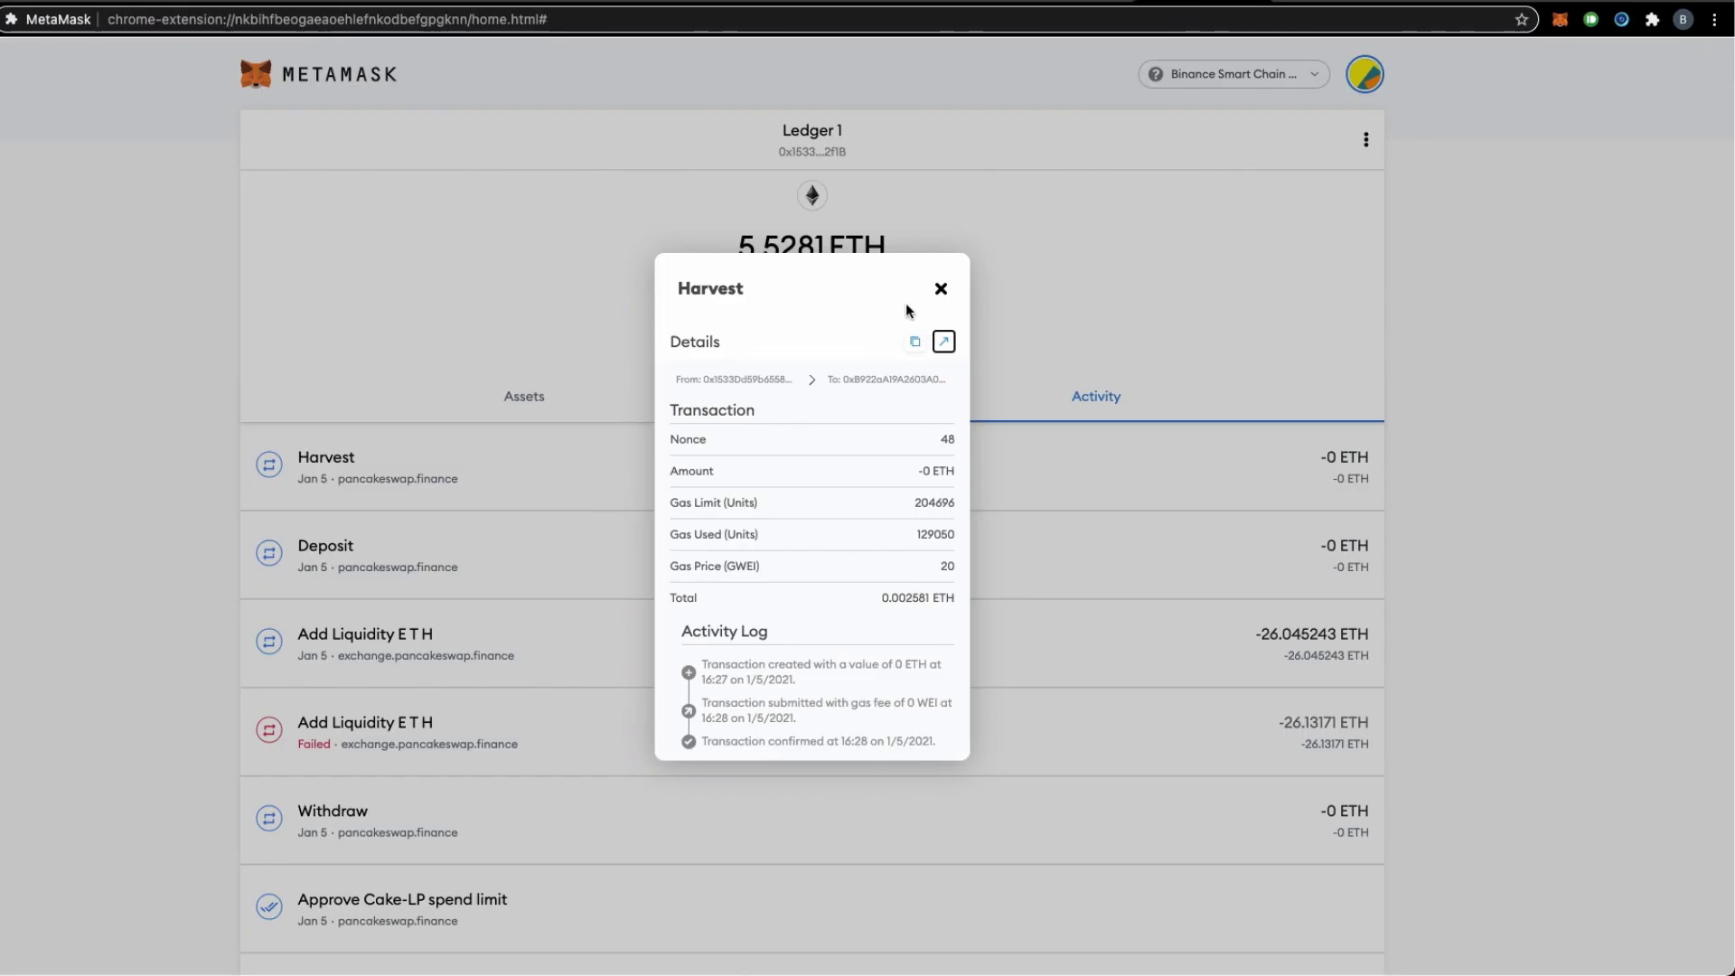
Check the 173.999 Cake-LP balance in Assets and open the Deposit transaction details
{"action": "left_click", "coordinate": [938, 286]}
{"action": "left_click", "coordinate": [533, 411]}
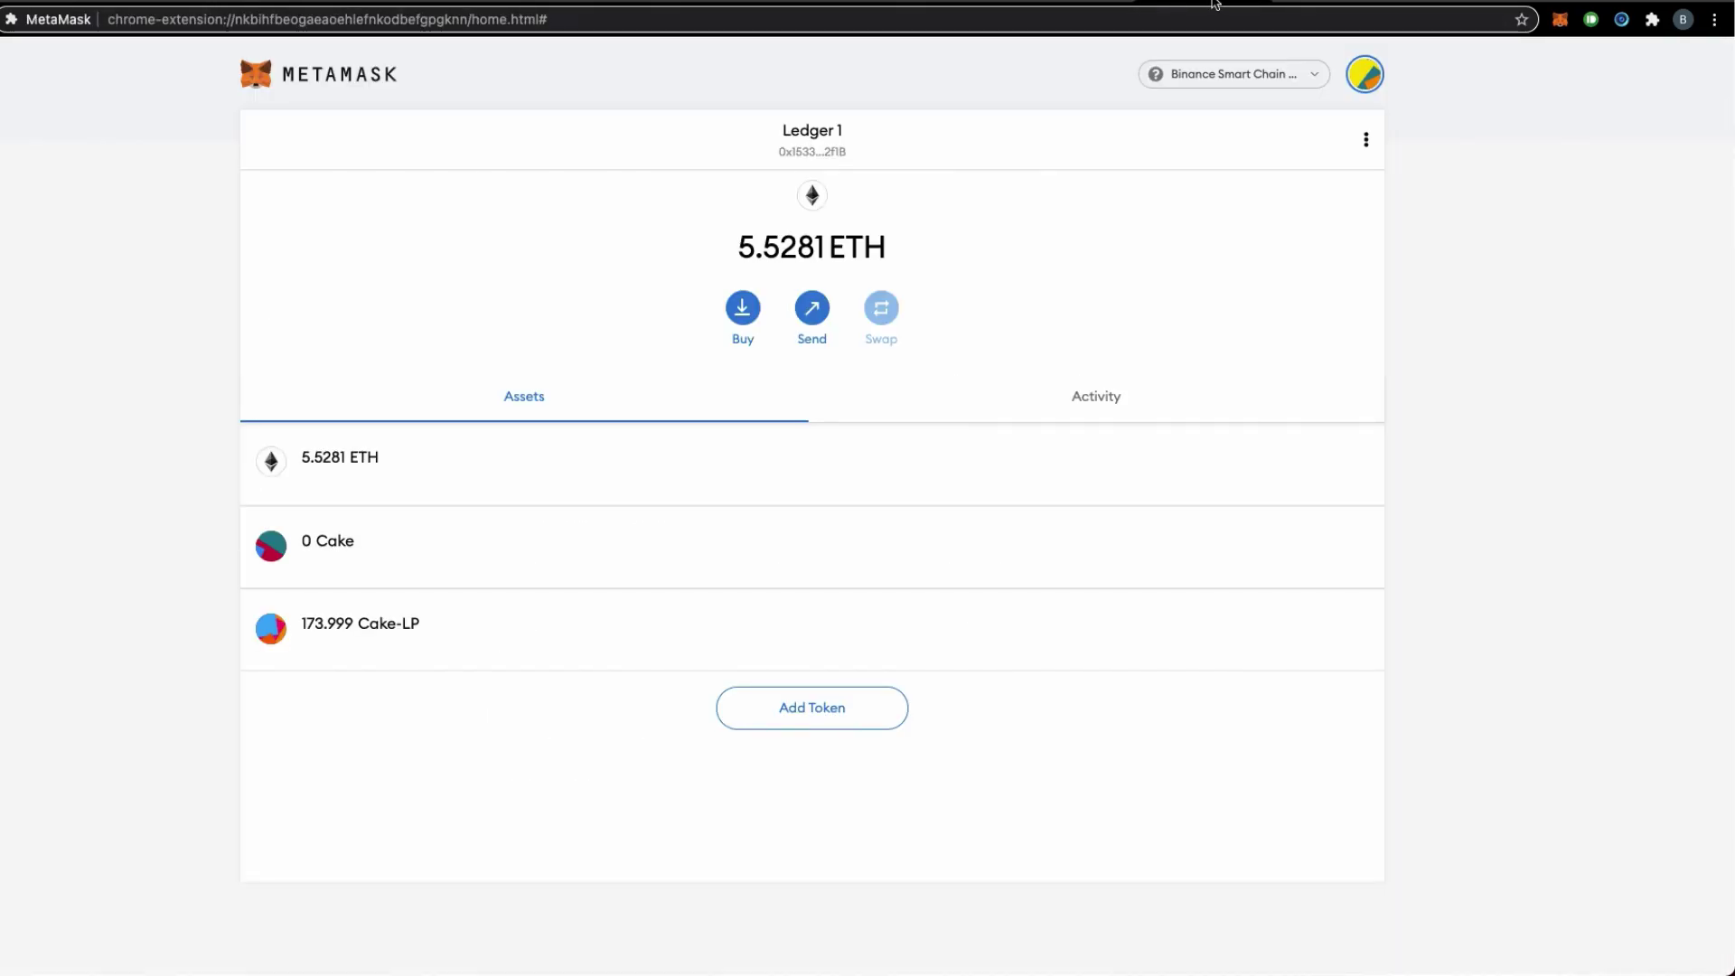
{"action": "left_click", "coordinate": [1096, 401]}
{"action": "scroll", "coordinate": [393, 720], "scroll_direction": "down", "scroll_amount": 1}
{"action": "left_click", "coordinate": [414, 503]}
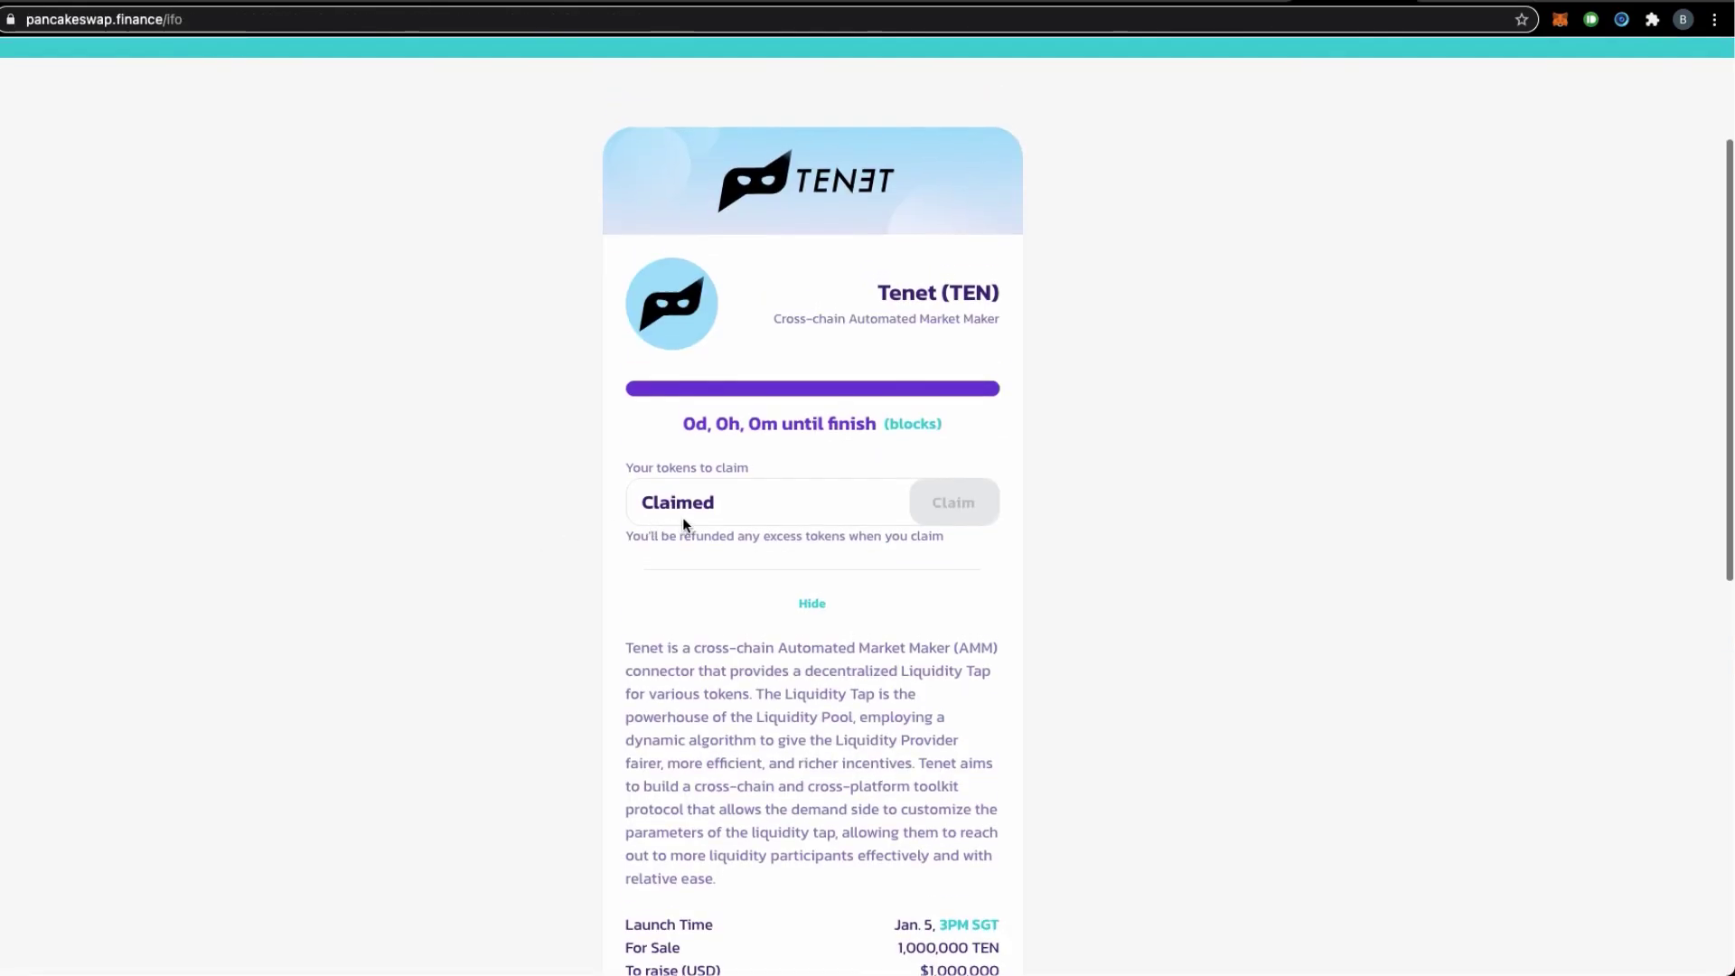
Reload the IFO page and head to Trade > Liquidity for the CAKE/BNB pool
{"action": "scroll", "coordinate": [588, 551], "scroll_direction": "down", "scroll_amount": 5}
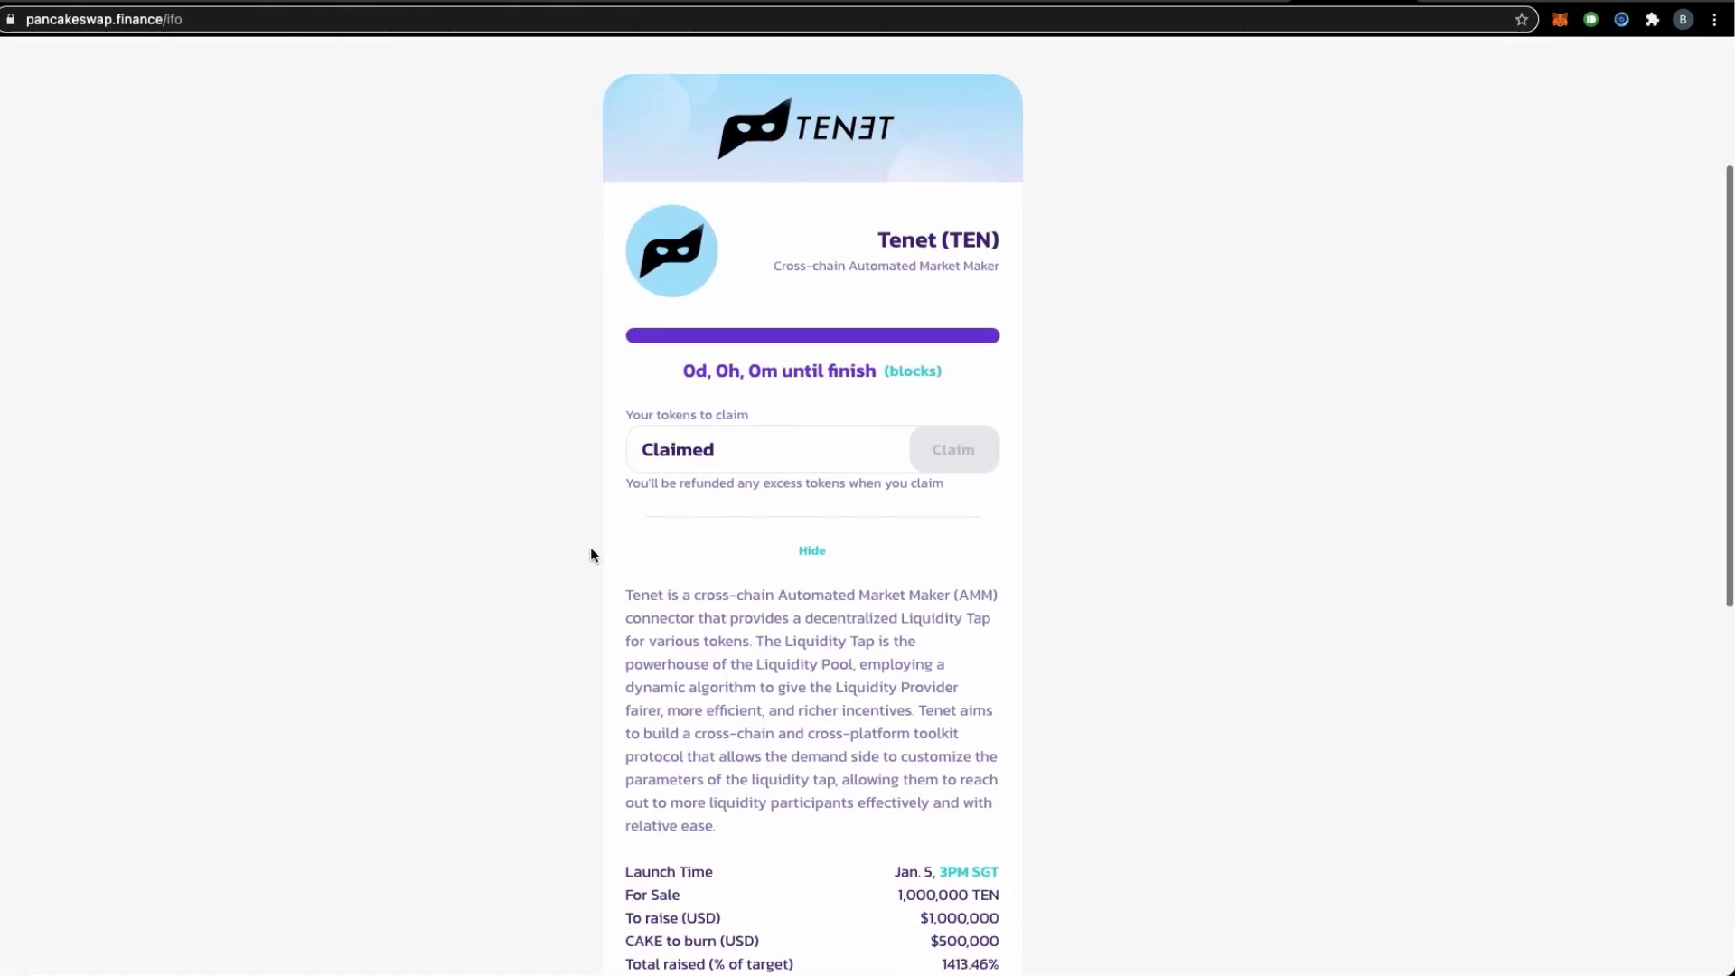
{"action": "scroll", "coordinate": [590, 548], "scroll_direction": "down", "scroll_amount": 10}
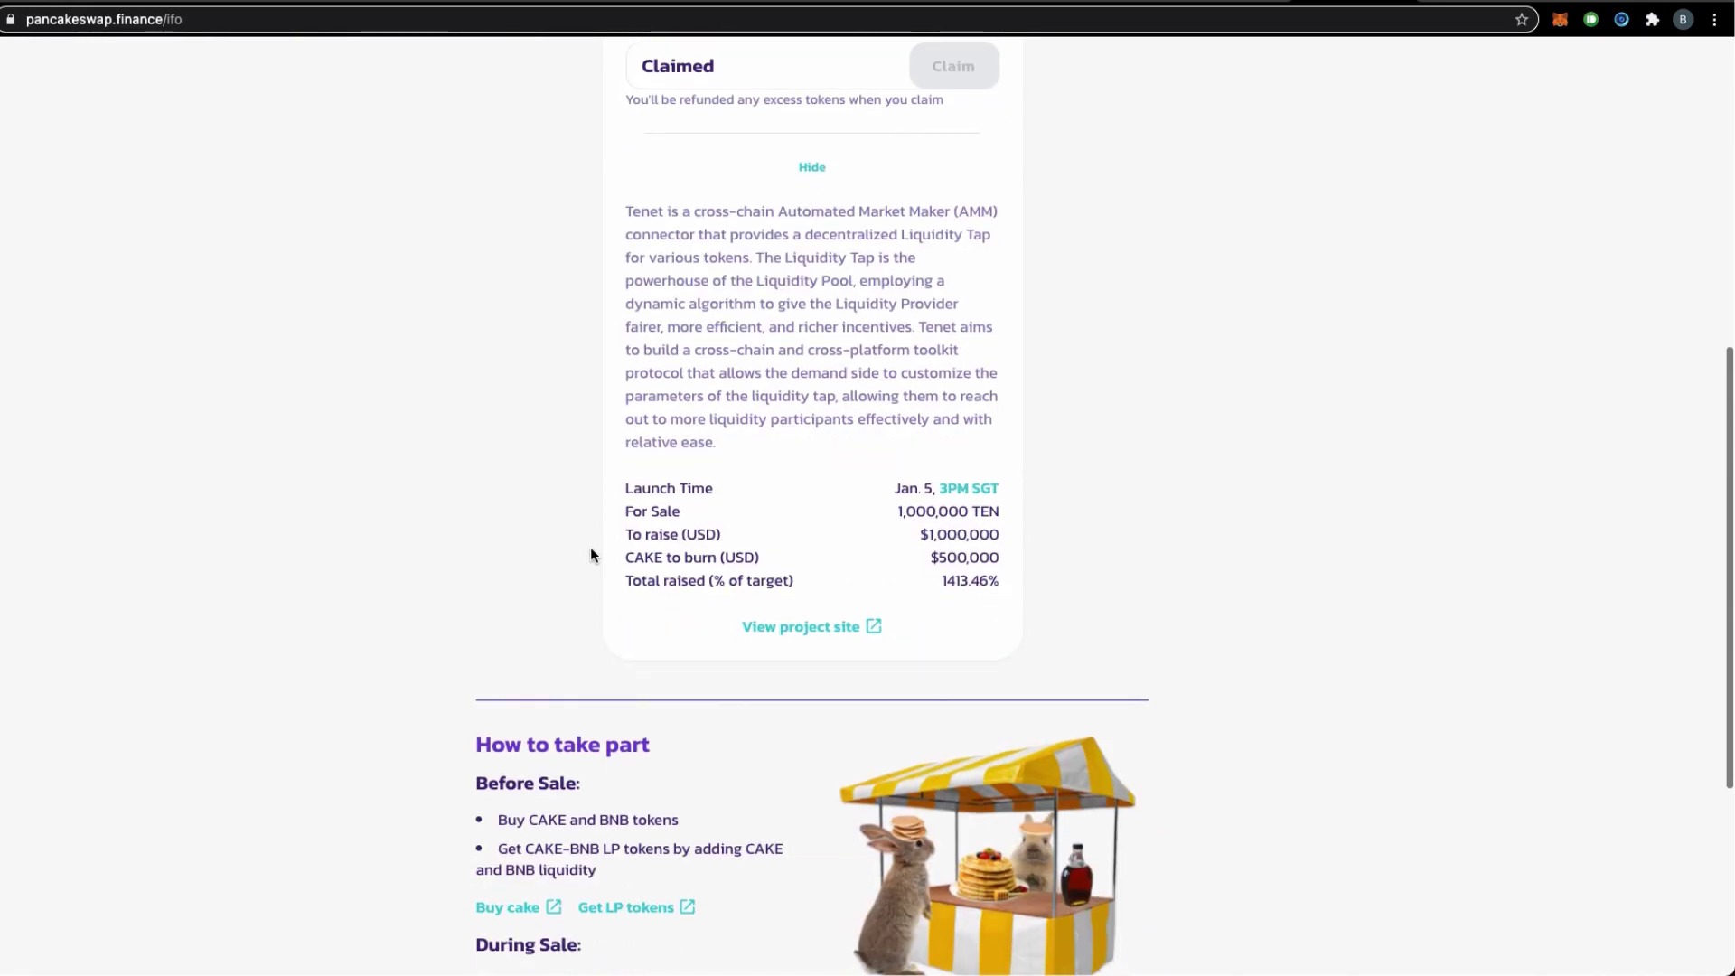
{"action": "scroll", "coordinate": [592, 550], "scroll_direction": "down", "scroll_amount": 2}
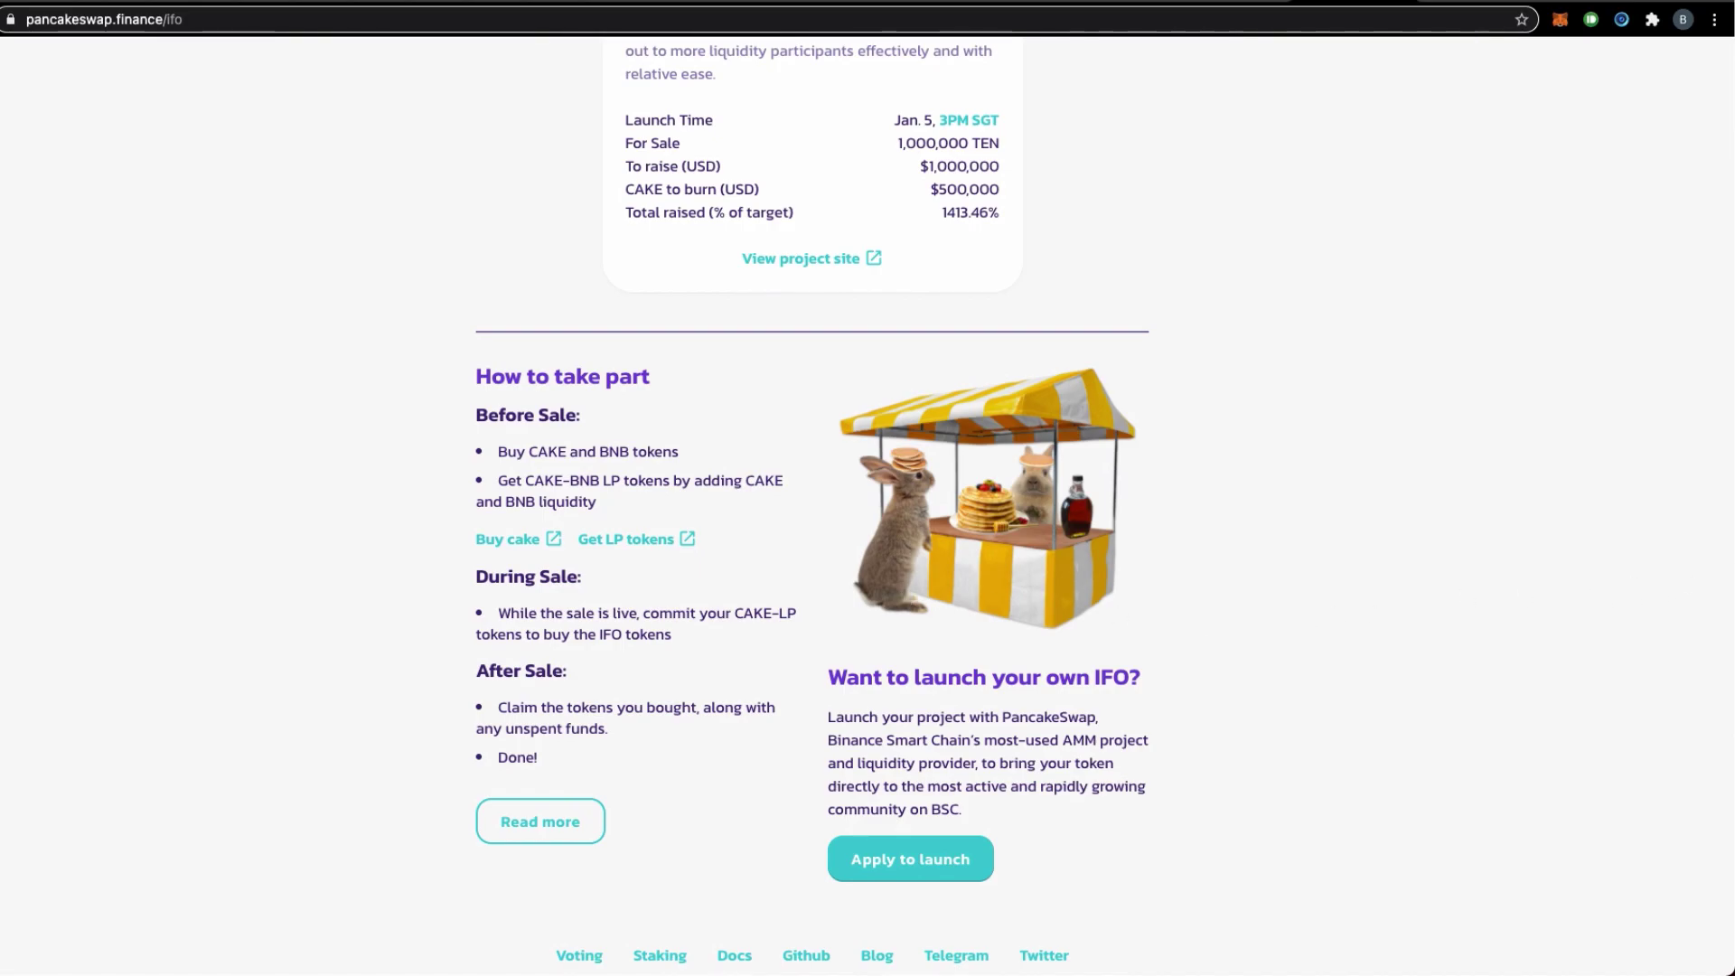
{"action": "key", "text": "super+r"}
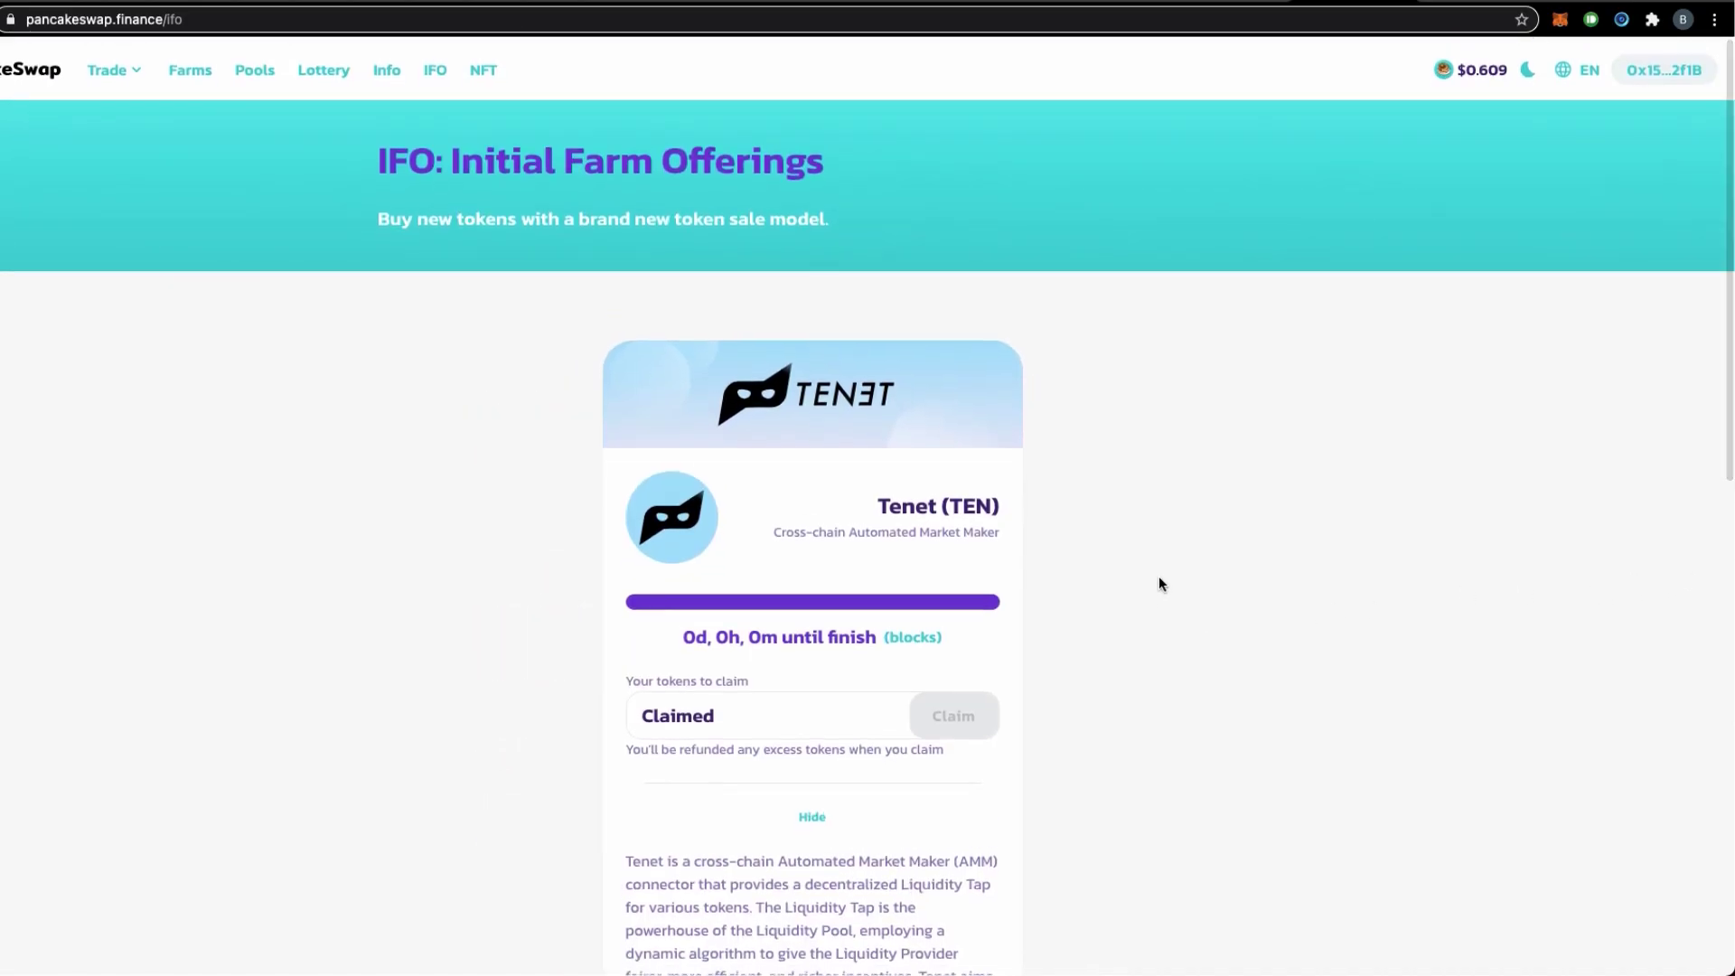
{"action": "mouse_move", "coordinate": [107, 69]}
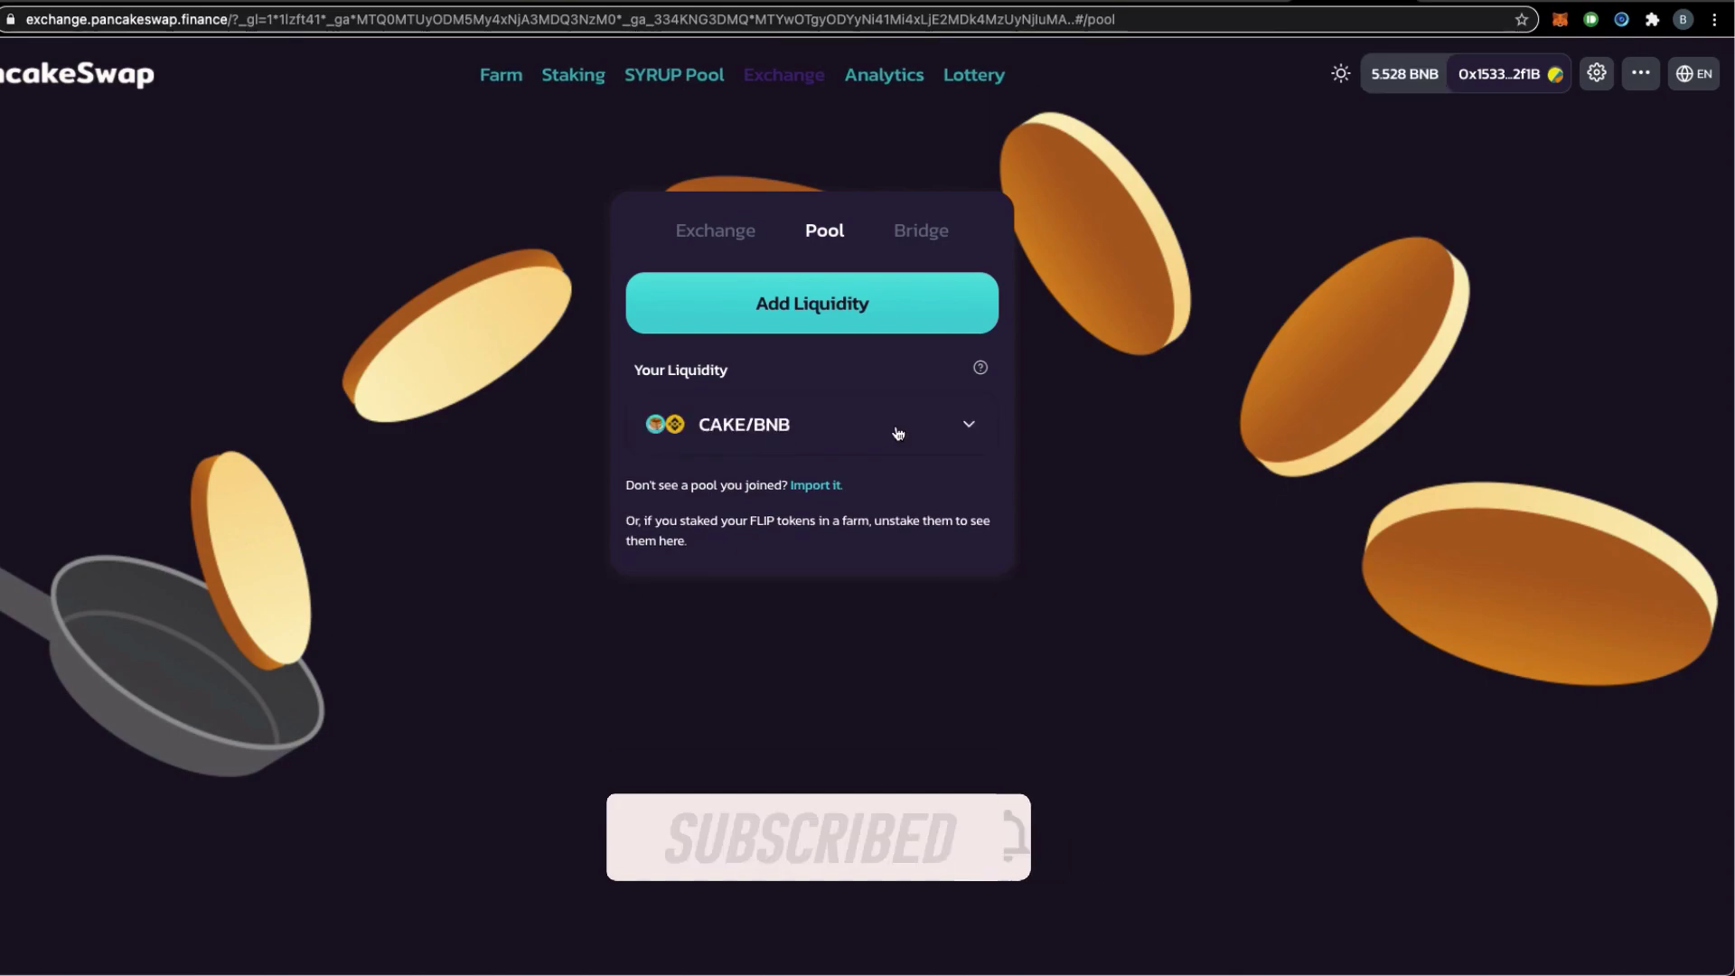
Open Remove Liquidity for the CAKE/BNB pair in Detailed mode with an input of 1 LP token
{"action": "left_click", "coordinate": [968, 426]}
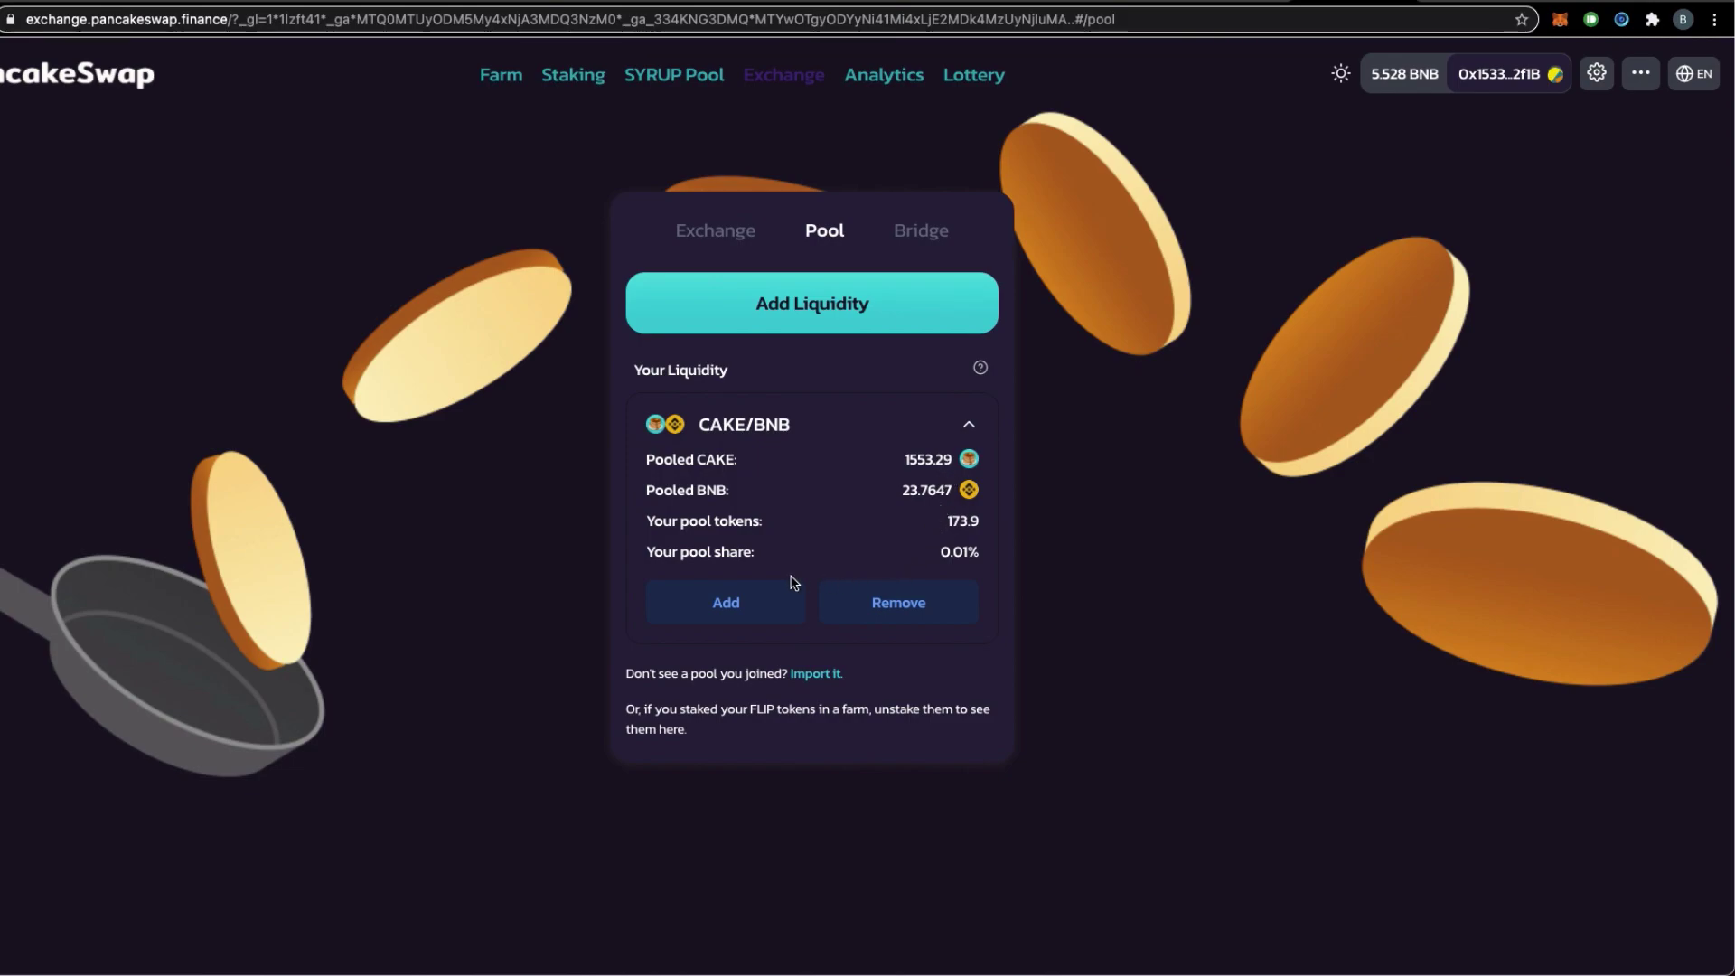
{"action": "left_click", "coordinate": [895, 605]}
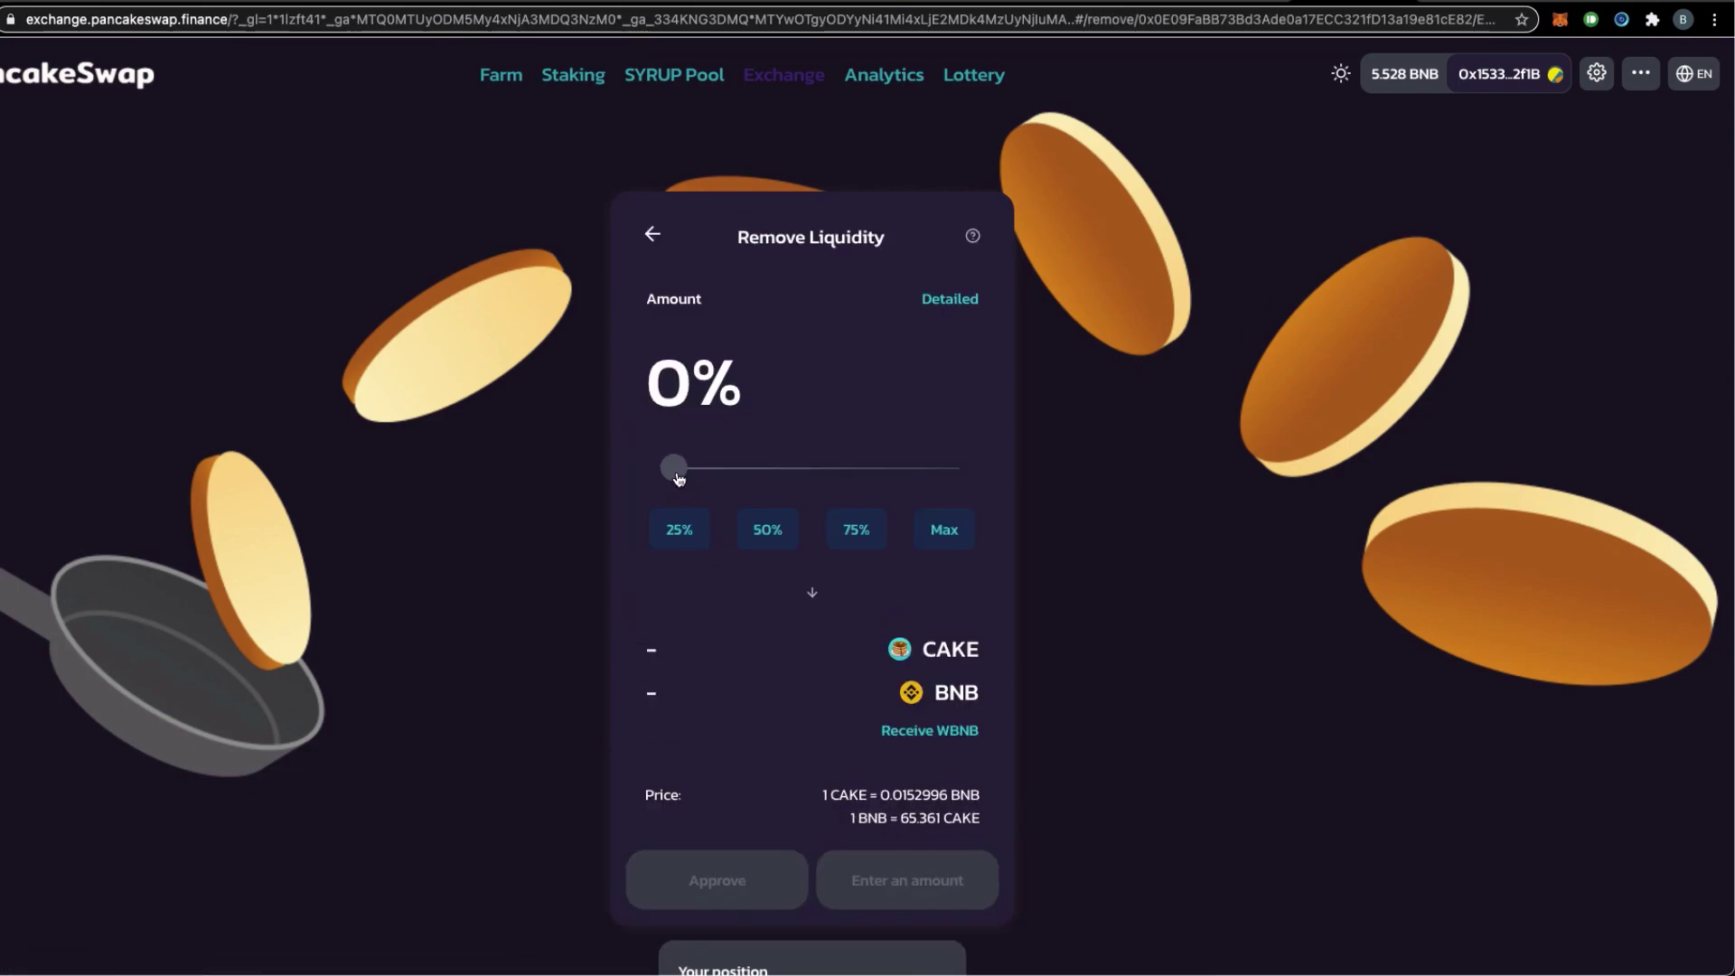
{"action": "left_click_drag", "start_coordinate": [674, 469], "coordinate": [680, 469]}
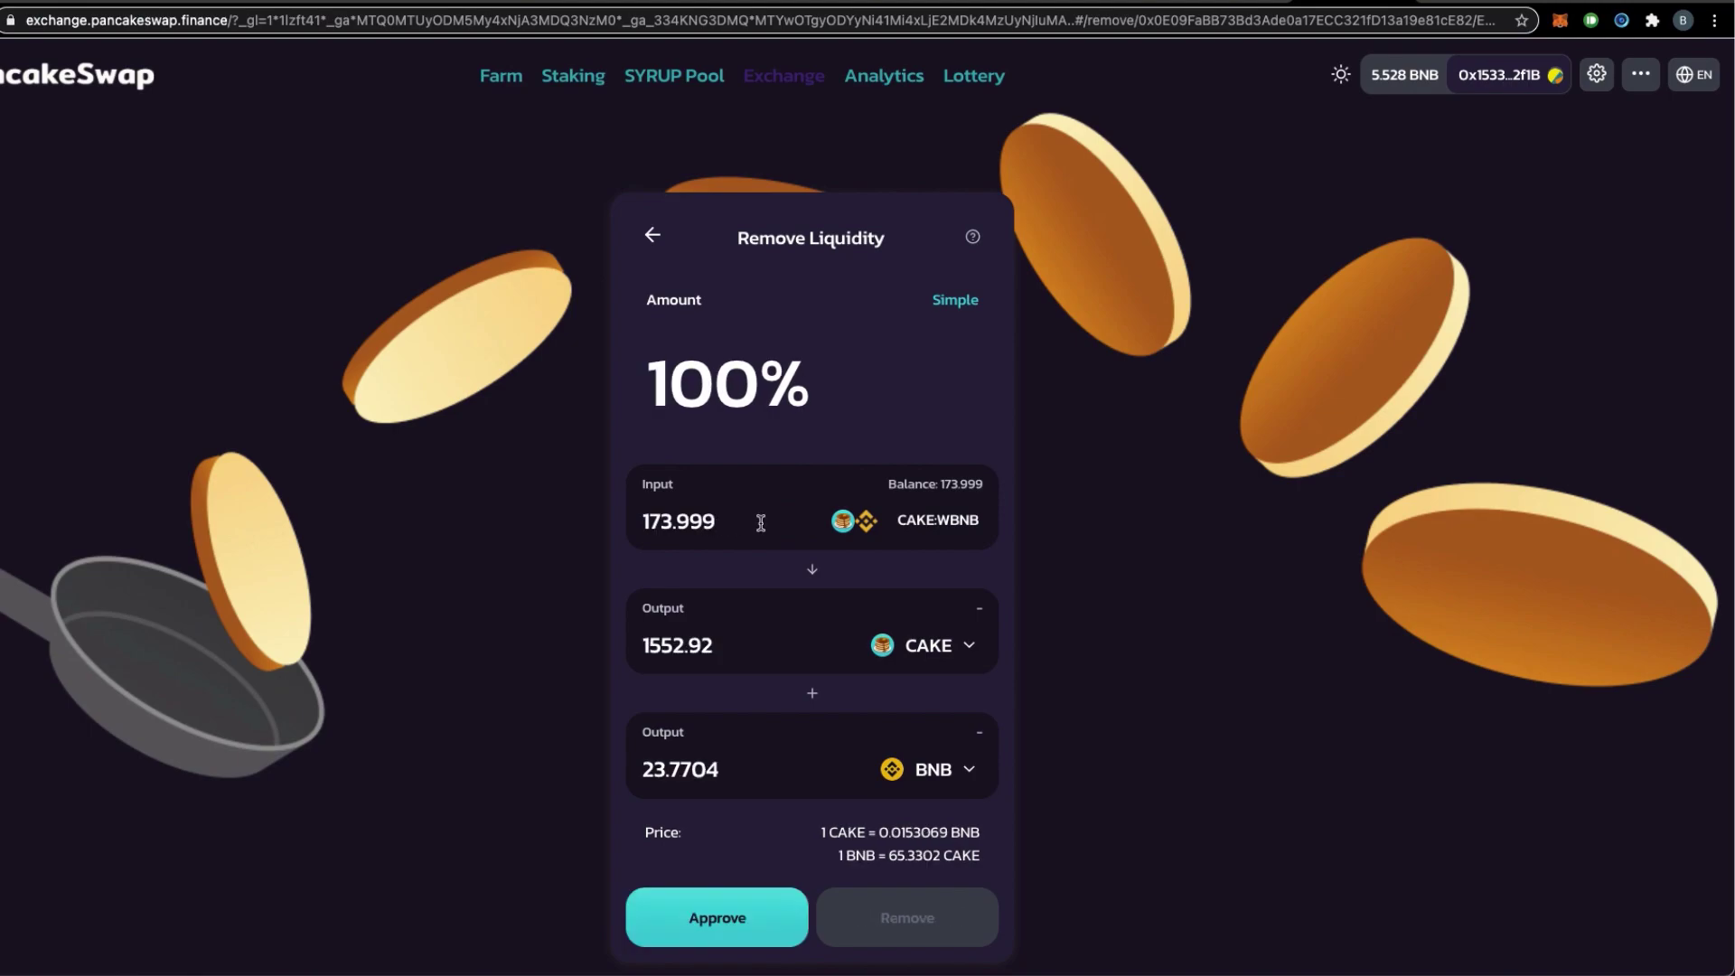
{"action": "left_click_drag", "start_coordinate": [736, 517], "coordinate": [611, 524]}
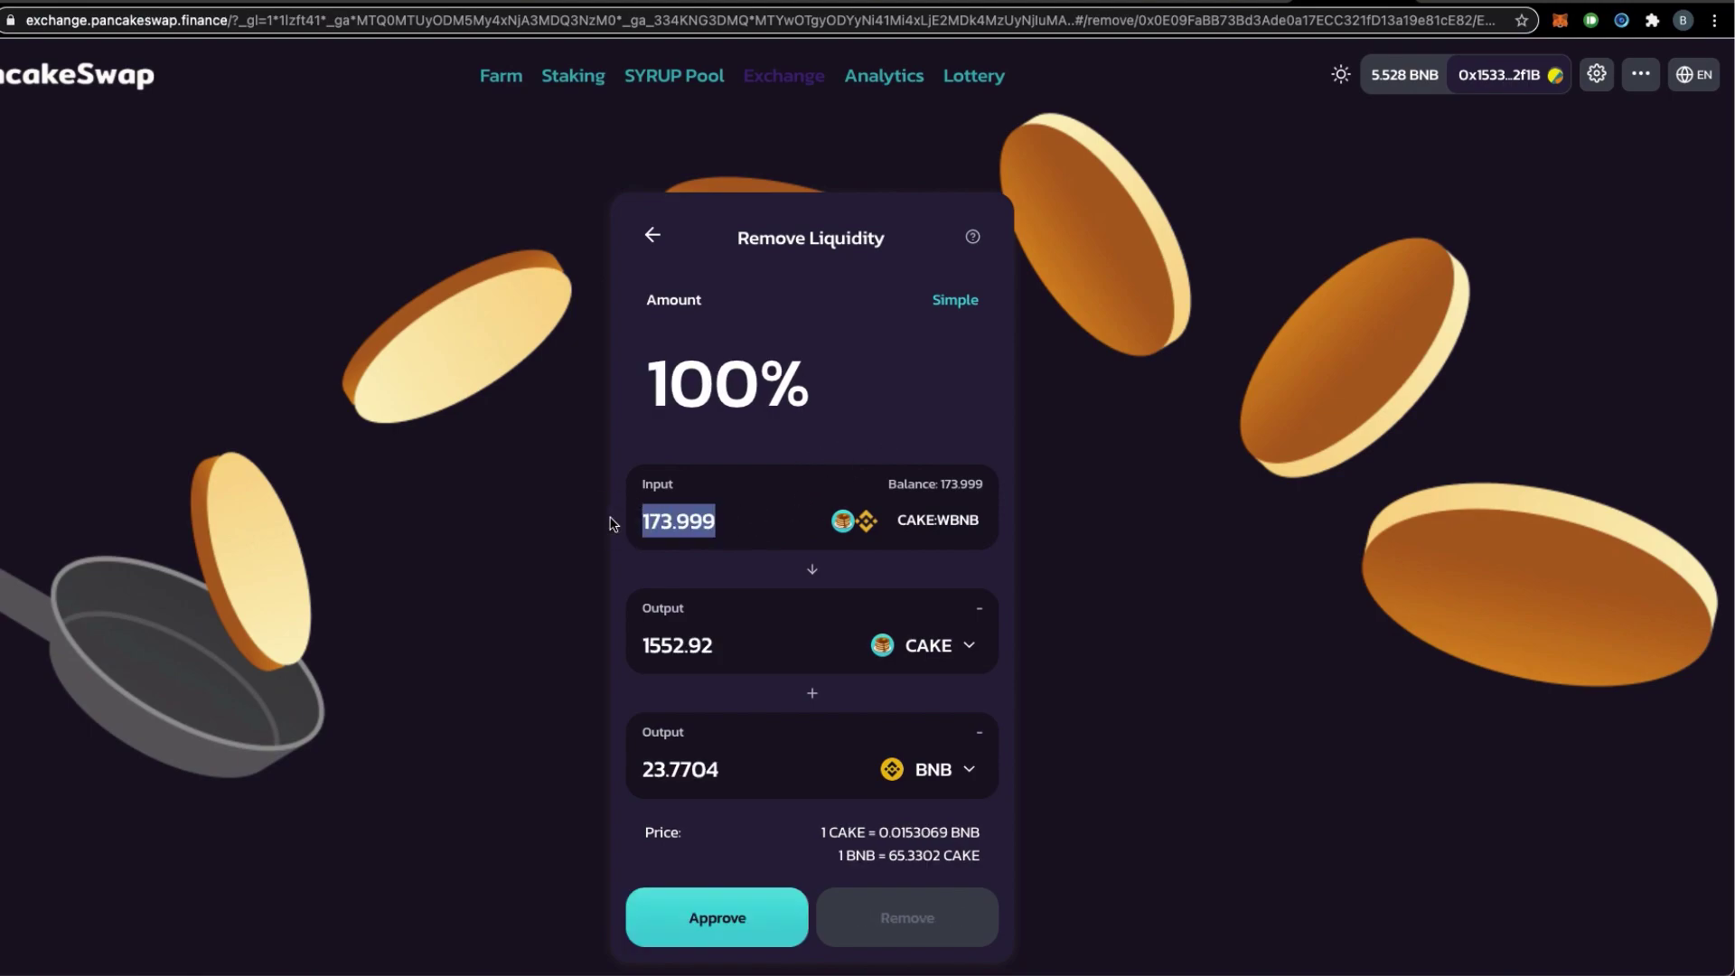
{"action": "type", "text": "1"}
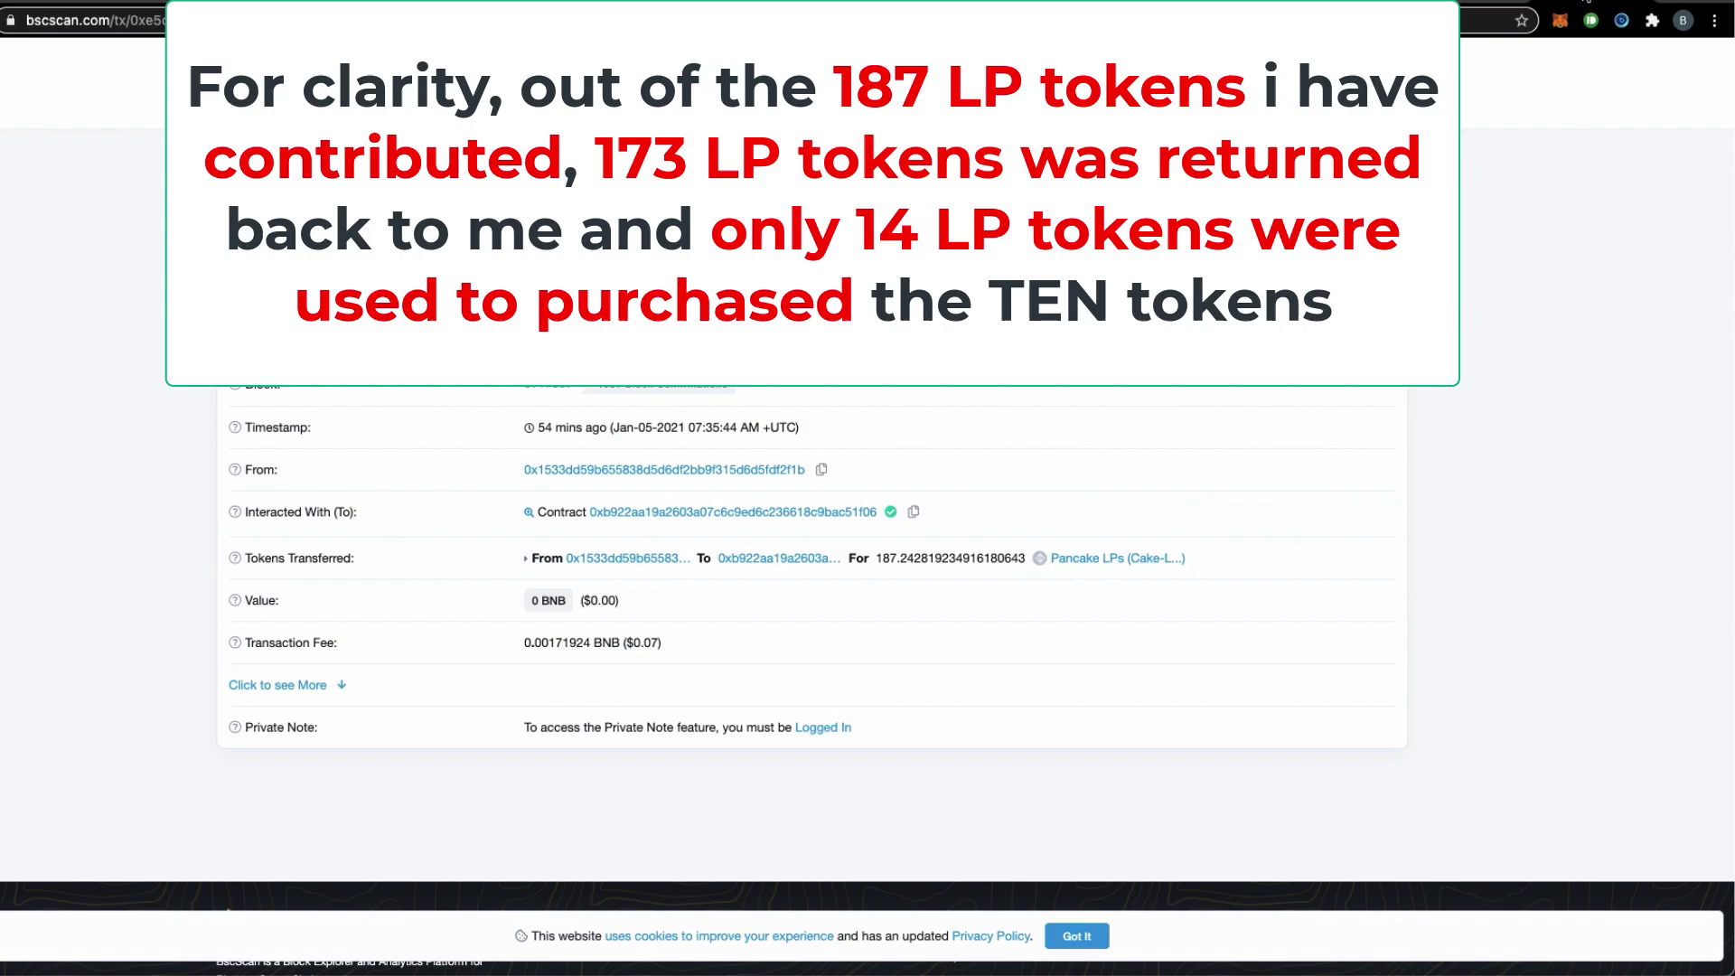
Check the 173.999 LP return on BscScan, then change the removal input to 14 LP tokens
{"action": "left_click", "coordinate": [1461, 3]}
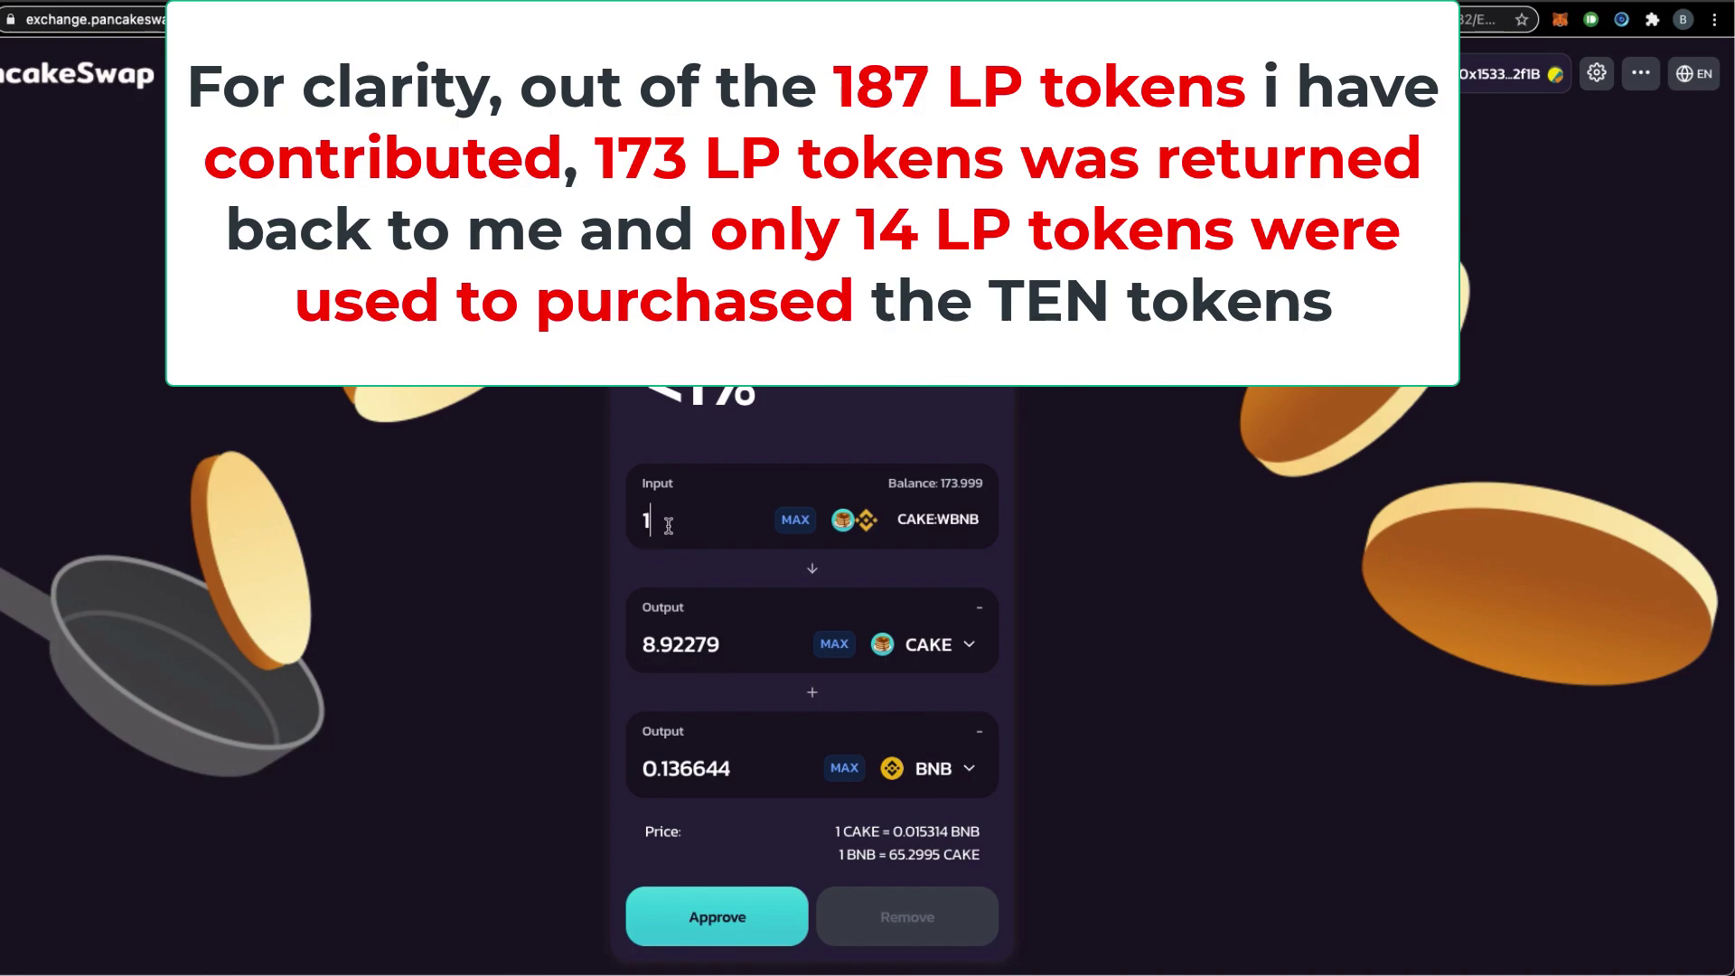
{"action": "type", "text": "4"}
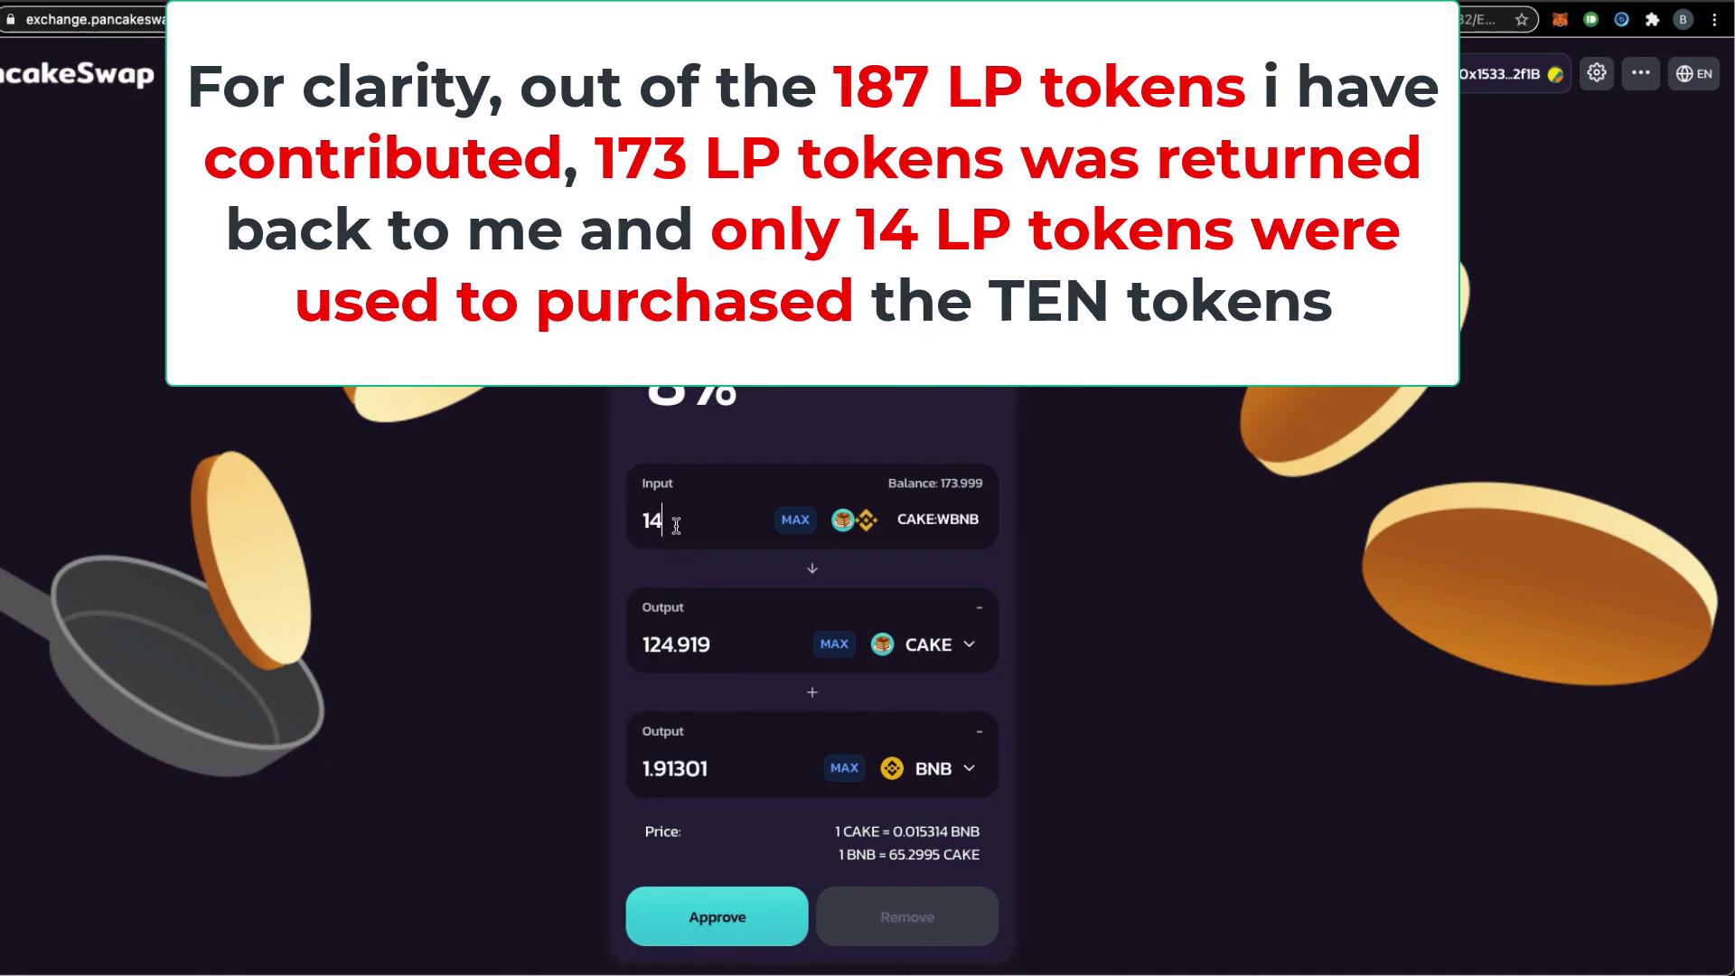